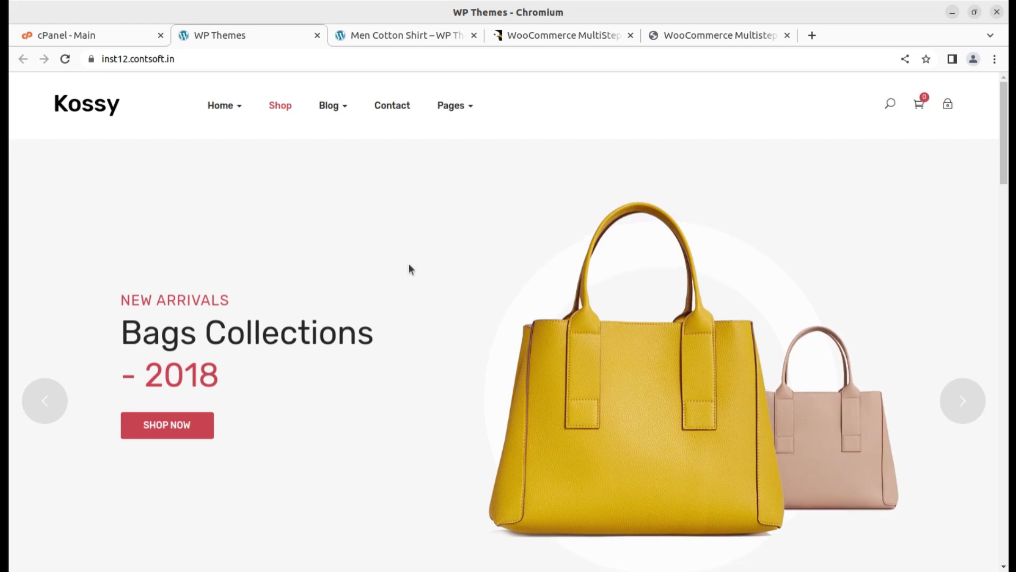
Add one Men Cotton Shirt (£120.00) to the Kossy store cart.
{"action": "left_click", "coordinate": [379, 36]}
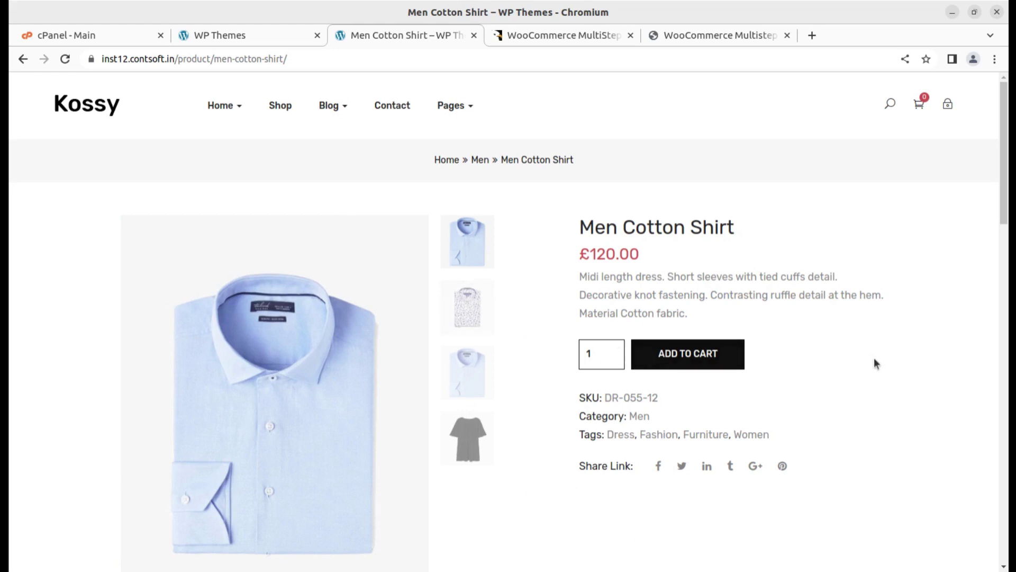
{"action": "left_click", "coordinate": [688, 364]}
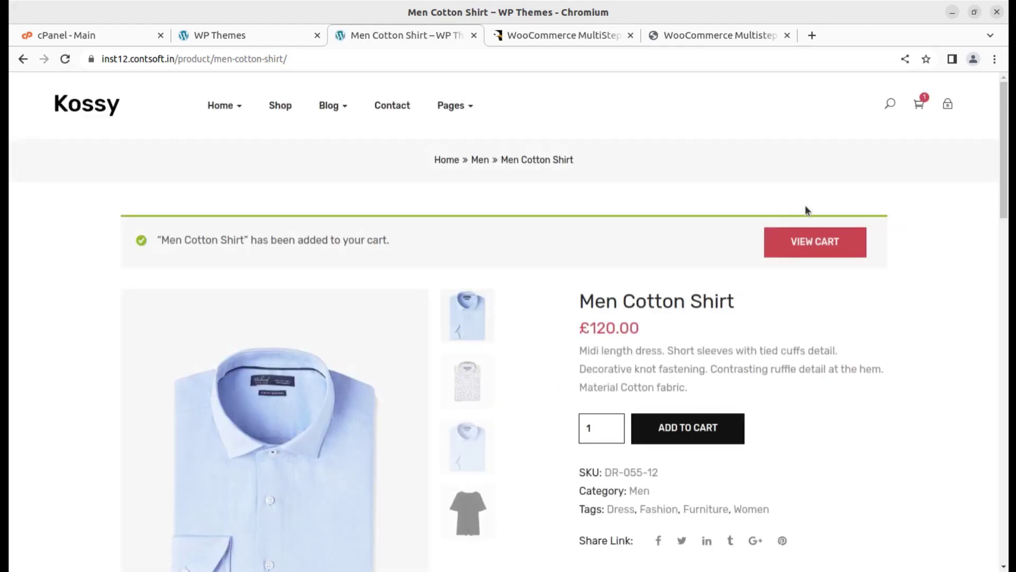
{"action": "scroll", "coordinate": [762, 412], "scroll_direction": "down", "scroll_amount": 10}
{"action": "scroll", "coordinate": [741, 410], "scroll_direction": "up", "scroll_amount": 10}
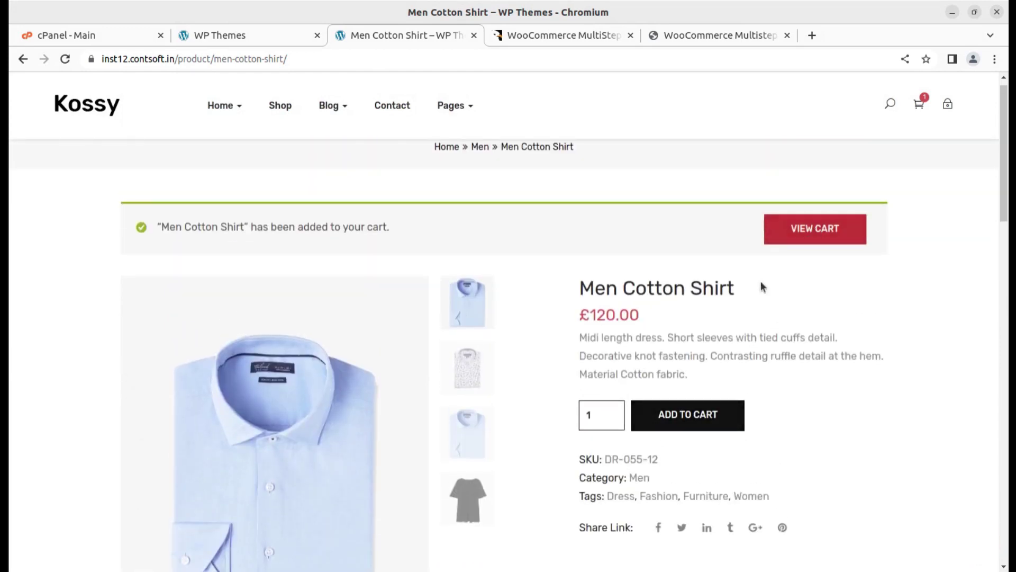
Go from the cart to the default checkout page and review the £120.00 shirt order.
{"action": "left_click", "coordinate": [802, 233]}
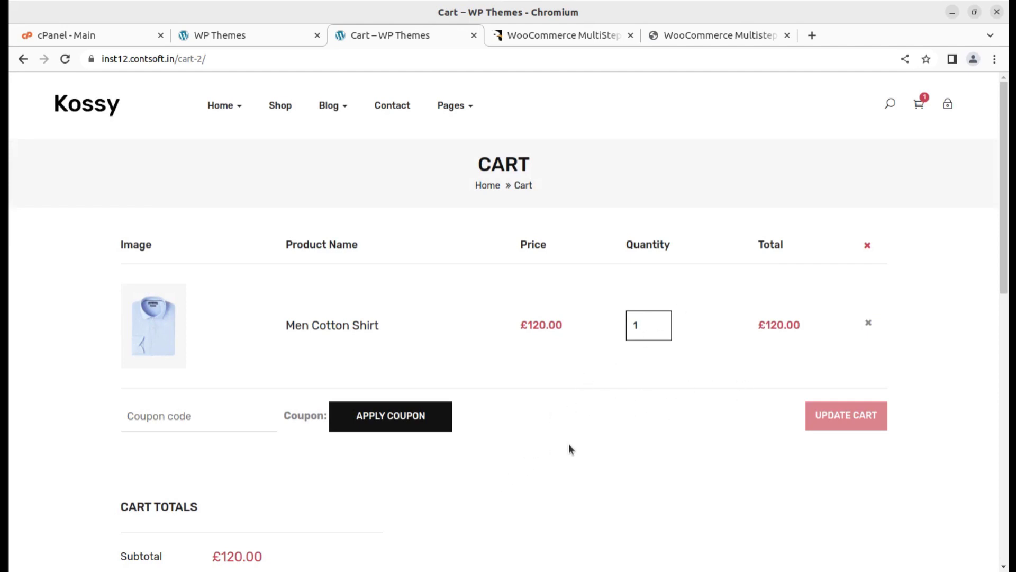
{"action": "scroll", "coordinate": [571, 411], "scroll_direction": "down", "scroll_amount": 10}
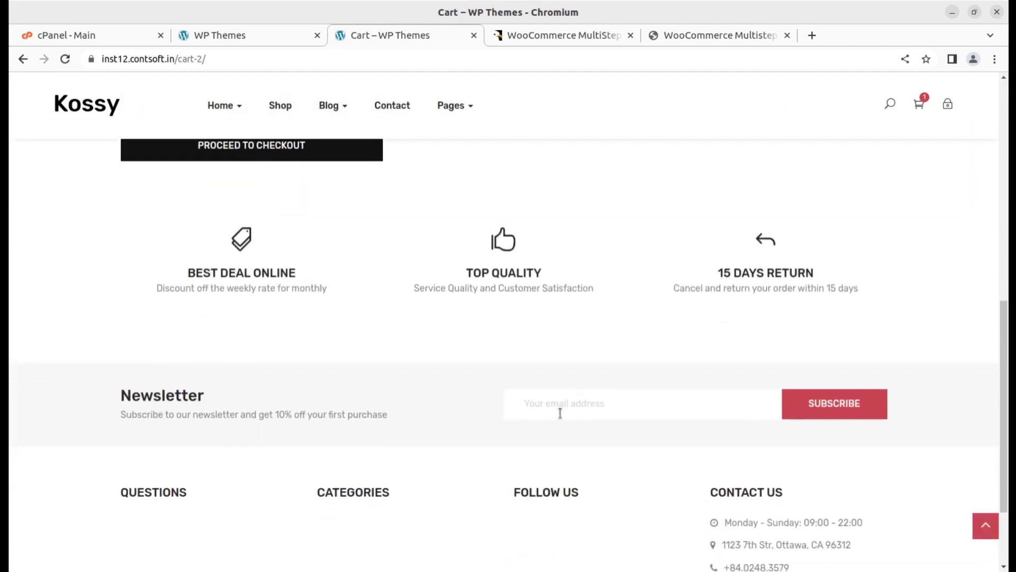
{"action": "scroll", "coordinate": [560, 411], "scroll_direction": "up", "scroll_amount": 5}
{"action": "left_click", "coordinate": [268, 438]}
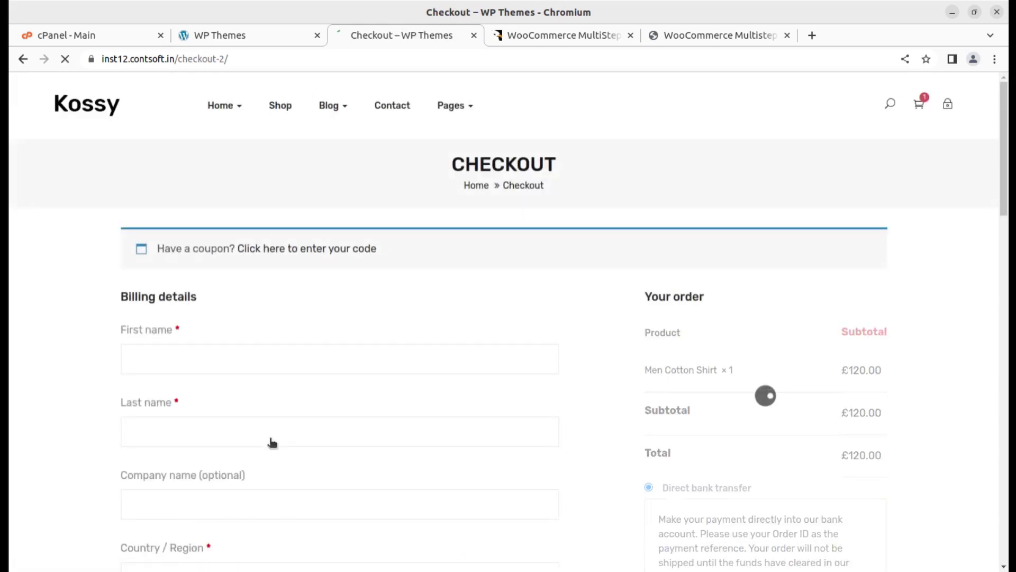
{"action": "scroll", "coordinate": [668, 378], "scroll_direction": "down", "scroll_amount": 5}
{"action": "scroll", "coordinate": [603, 383], "scroll_direction": "up", "scroll_amount": 5}
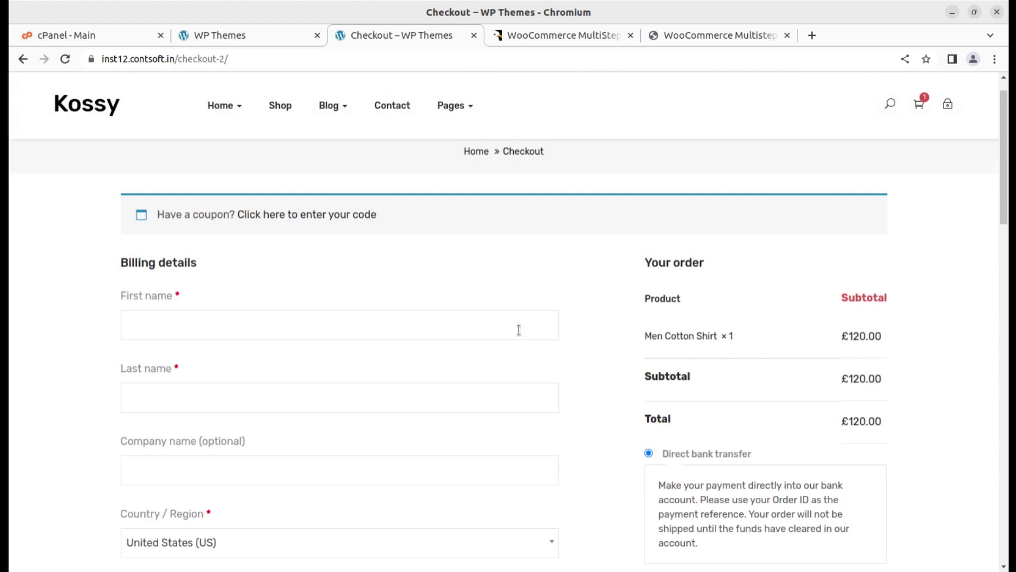
{"action": "scroll", "coordinate": [668, 373], "scroll_direction": "down", "scroll_amount": 5}
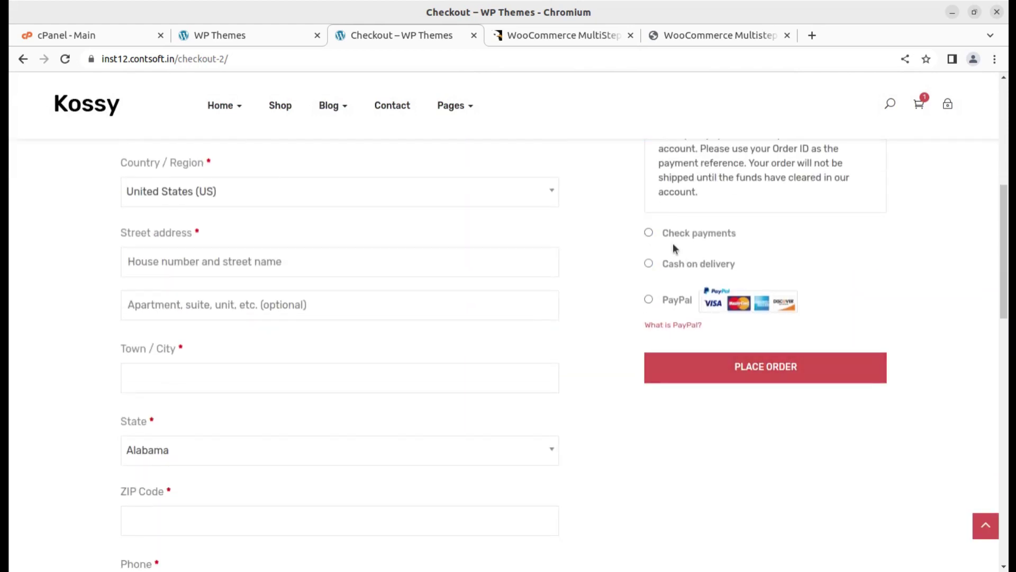
{"action": "scroll", "coordinate": [593, 371], "scroll_direction": "up", "scroll_amount": 5}
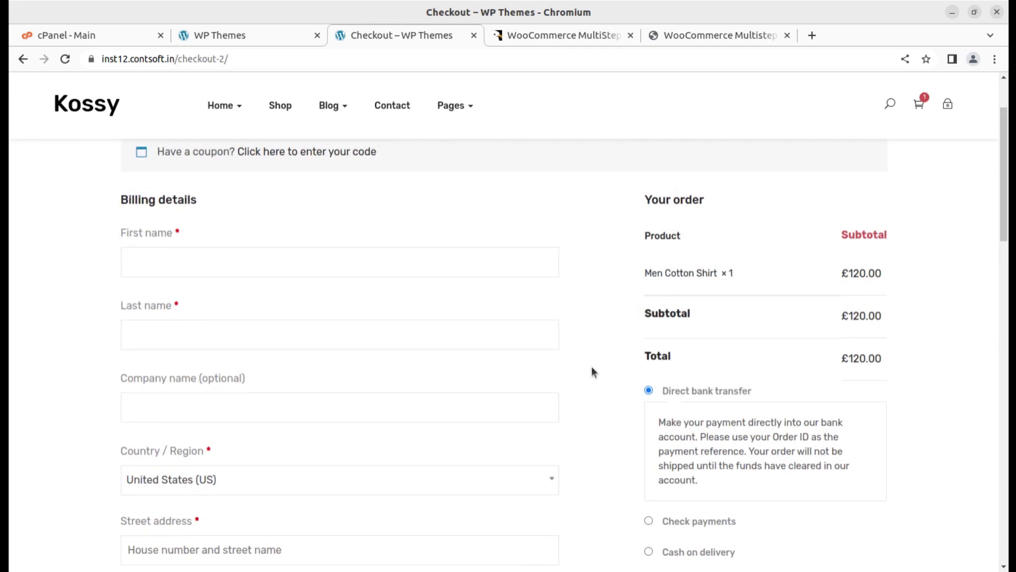
{"action": "scroll", "coordinate": [592, 371], "scroll_direction": "up", "scroll_amount": 2}
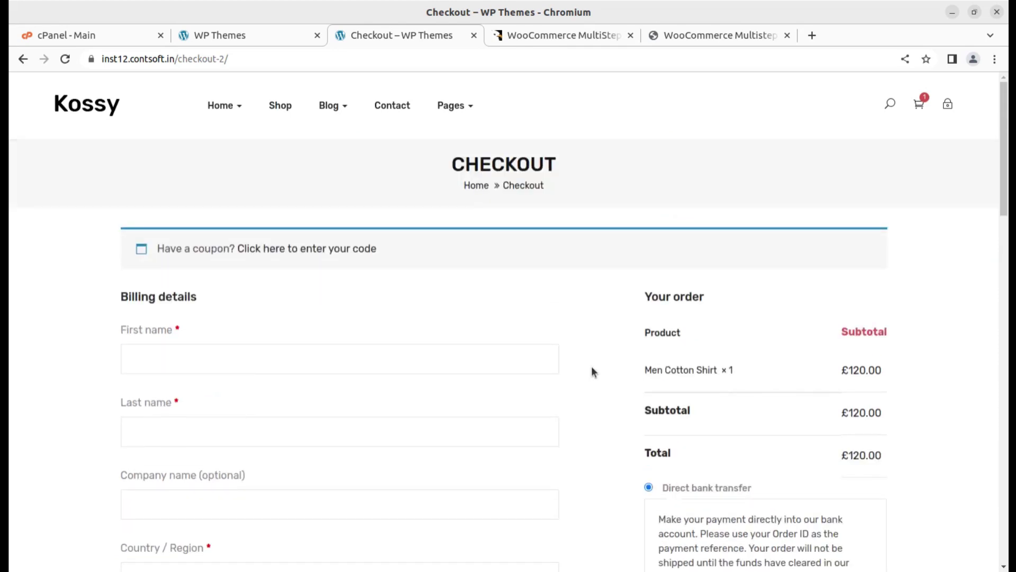
On the MultiStep Checkout demo, set the wizard style to Progress Bar.
{"action": "left_click", "coordinate": [682, 36]}
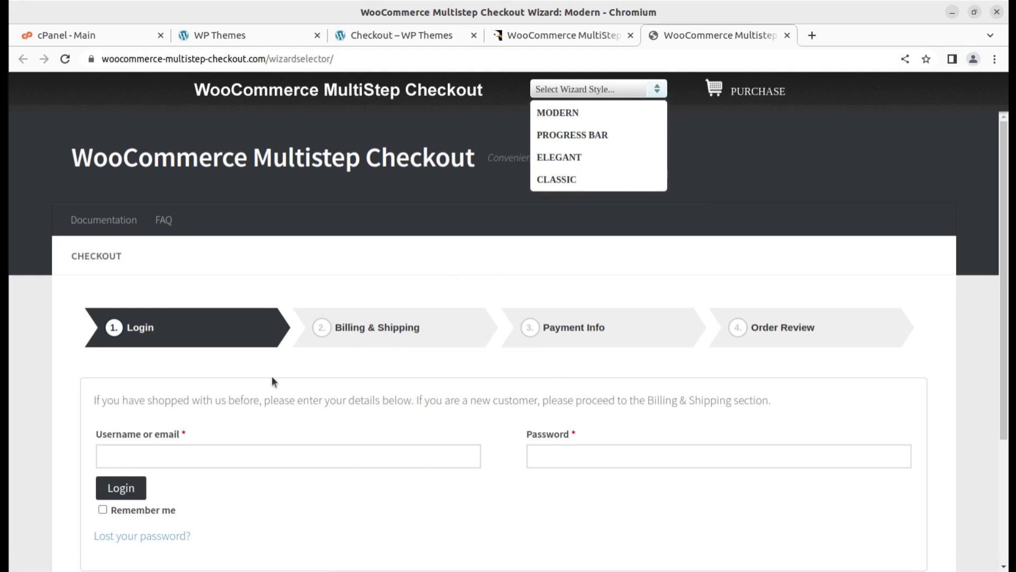
{"action": "scroll", "coordinate": [313, 380], "scroll_direction": "down", "scroll_amount": 3}
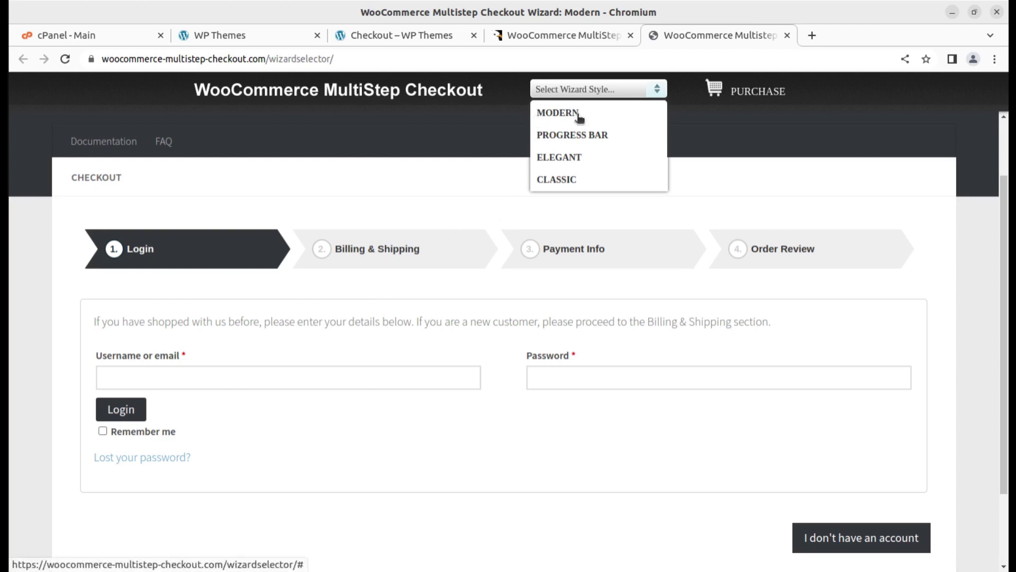
{"action": "left_click", "coordinate": [560, 136]}
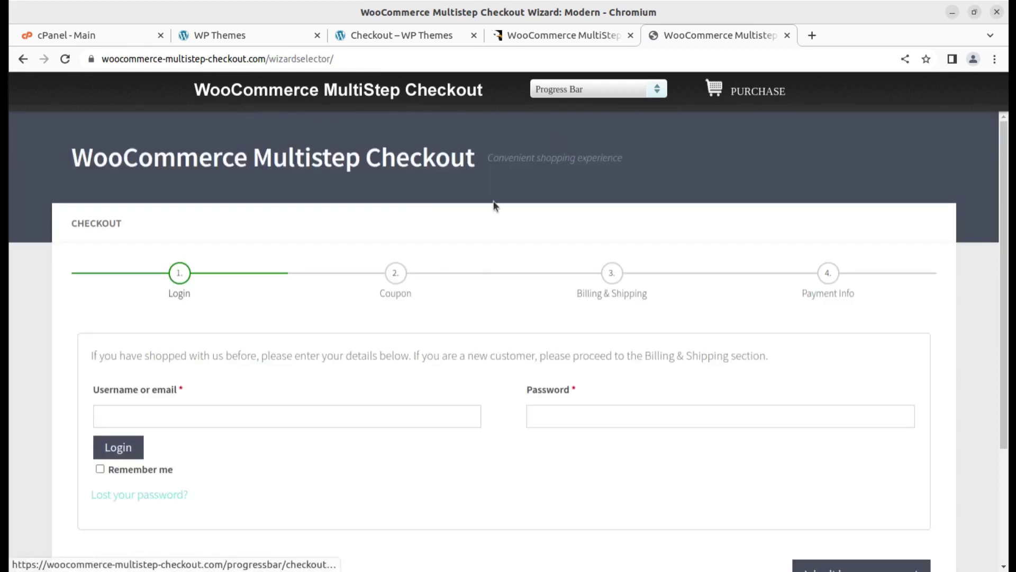
Preview the Elegant and Modern wizard styles, then settle on Classic.
{"action": "left_click", "coordinate": [600, 89]}
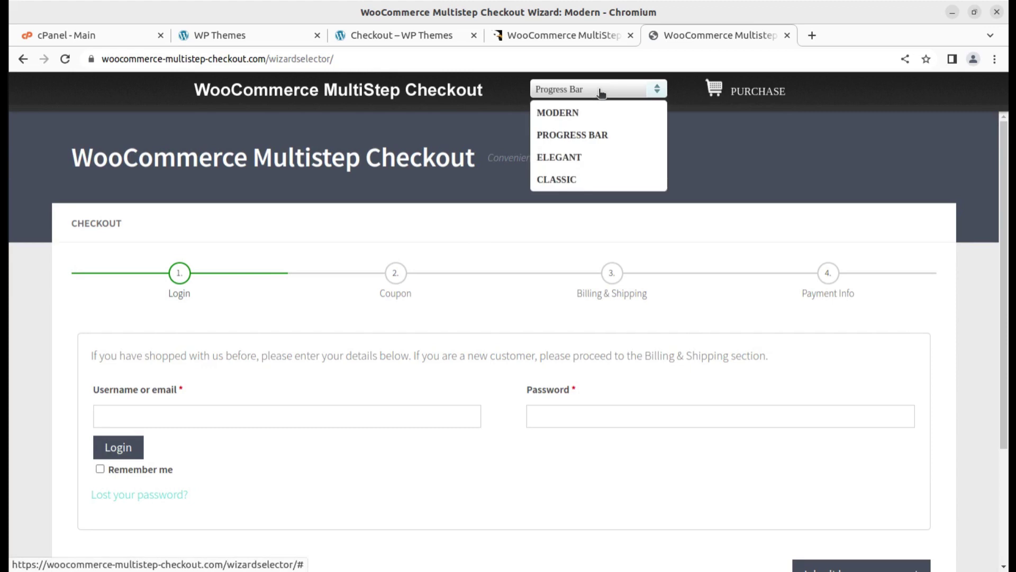
{"action": "left_click", "coordinate": [572, 159]}
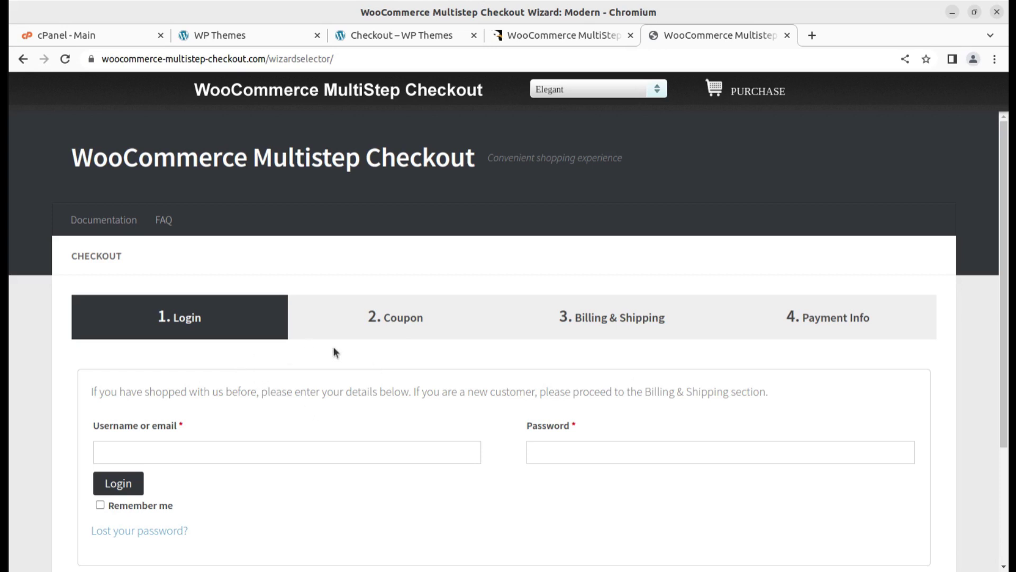
{"action": "left_click", "coordinate": [585, 84]}
{"action": "left_click", "coordinate": [580, 115]}
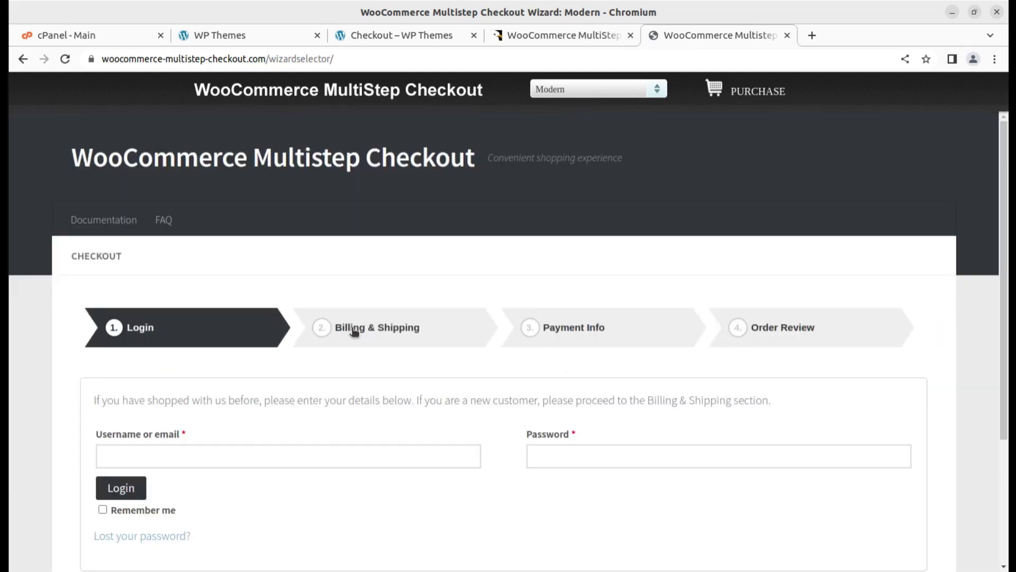
{"action": "left_click", "coordinate": [610, 91]}
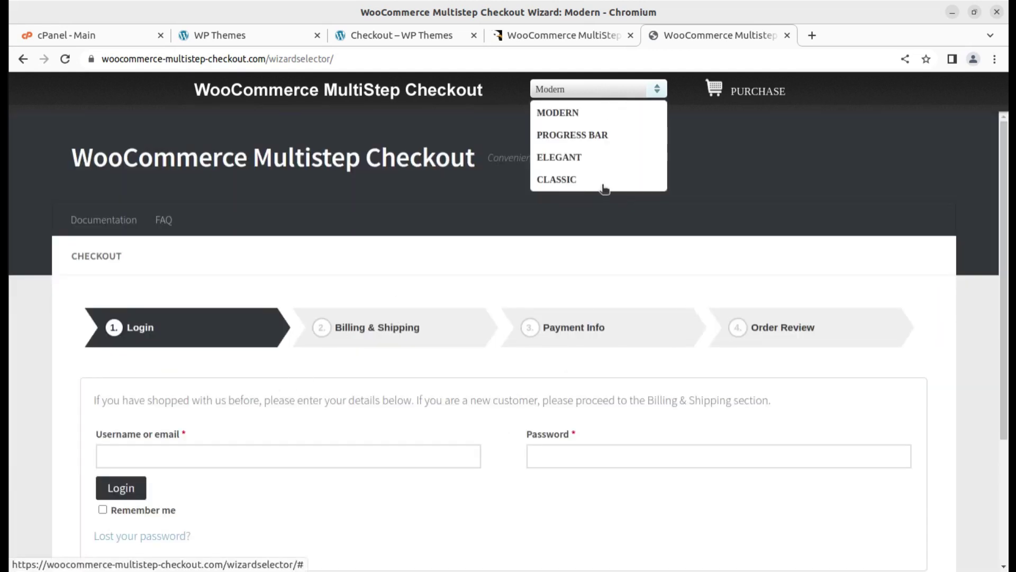
{"action": "left_click", "coordinate": [561, 183]}
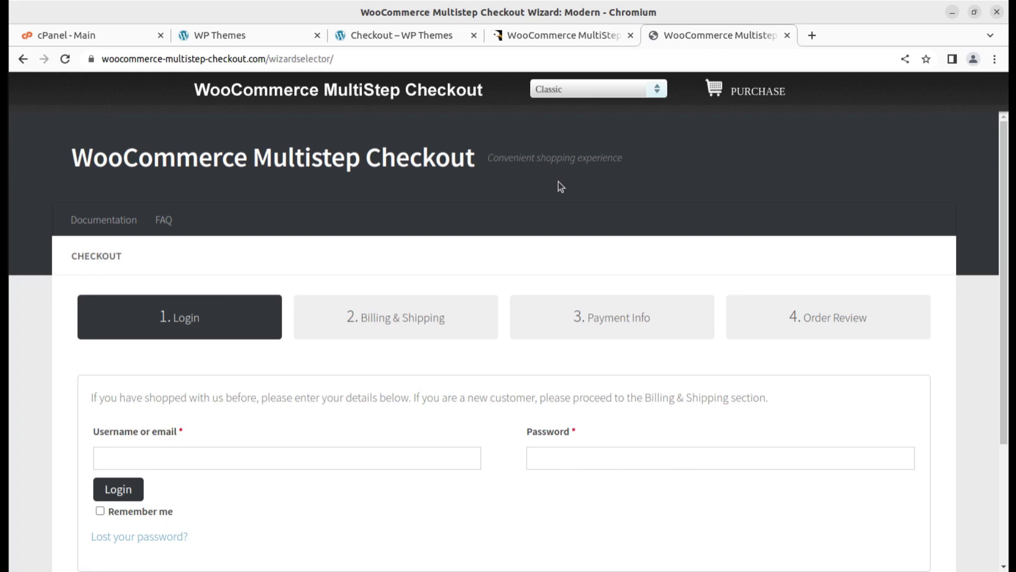
Review the WooCommerce MultiStep Checkout Wizard item's $19 Regular License and description on CodeCanyon.
{"action": "left_click", "coordinate": [519, 37]}
{"action": "mouse_move", "coordinate": [104, 174]}
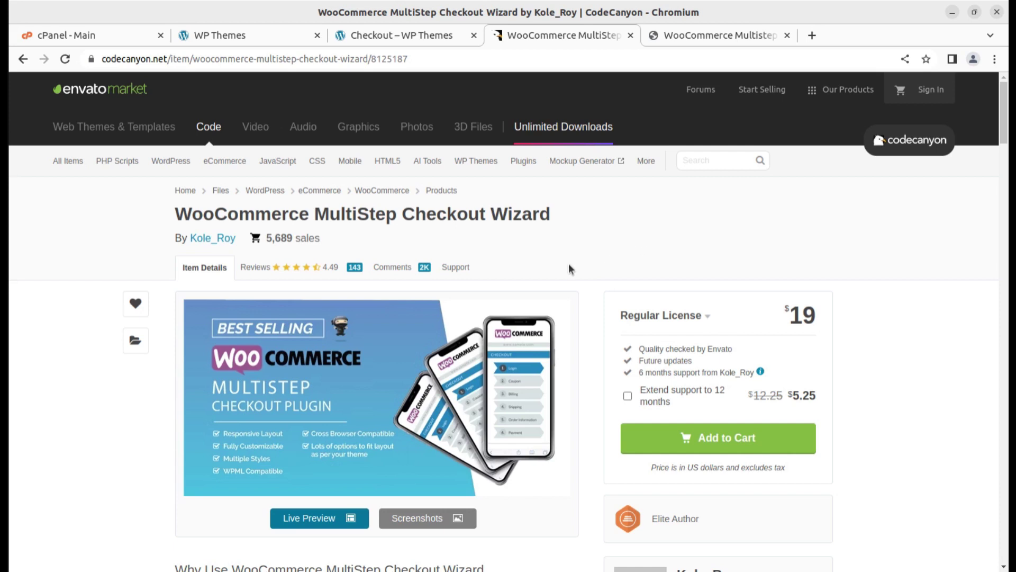
{"action": "left_click_drag", "start_coordinate": [174, 212], "coordinate": [569, 215]}
{"action": "scroll", "coordinate": [822, 317], "scroll_direction": "down", "scroll_amount": 2}
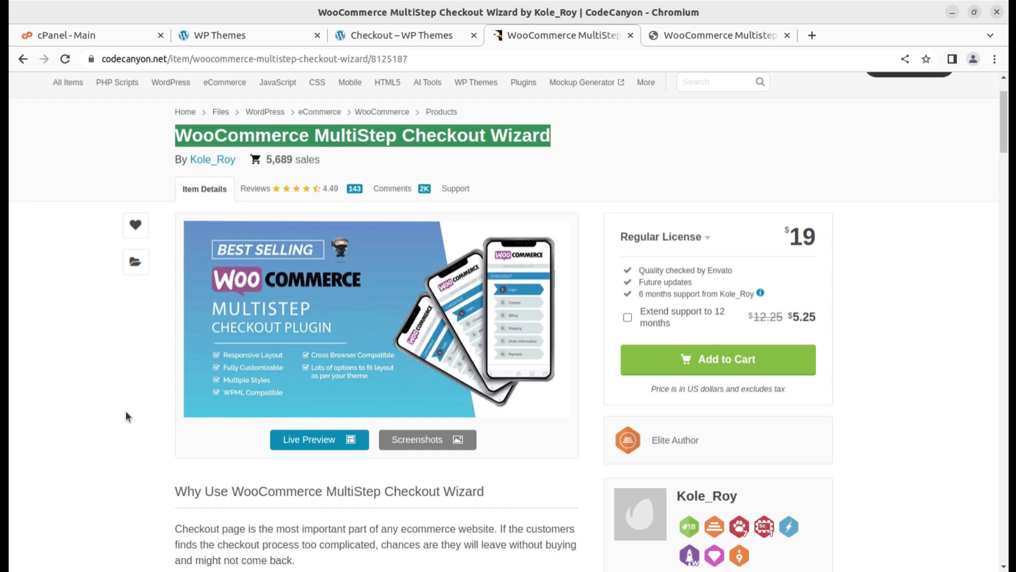
{"action": "scroll", "coordinate": [120, 365], "scroll_direction": "down", "scroll_amount": 3}
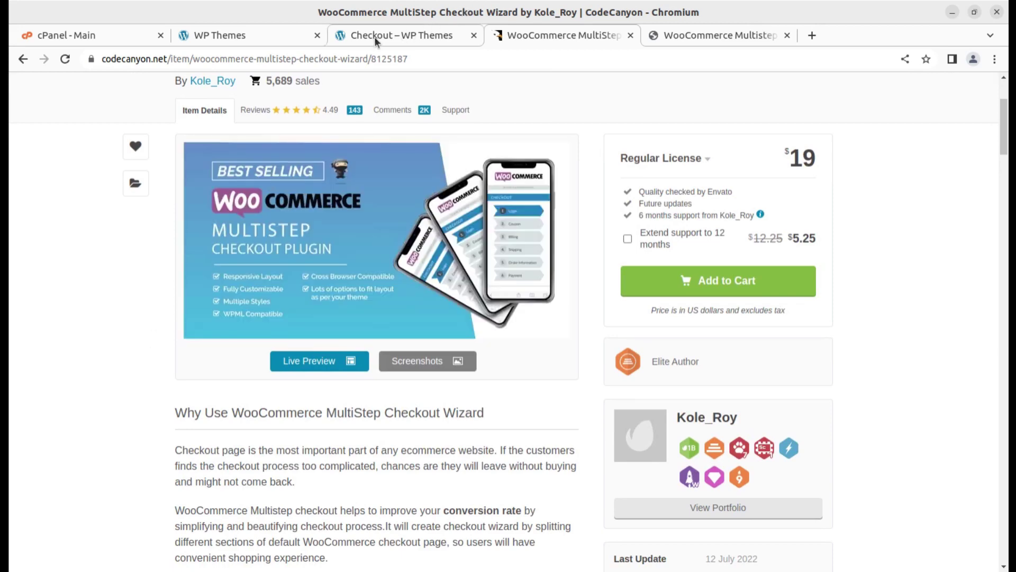
Revisit the Kossy checkout, CodeCanyon item and shop home, ending on the checkout page.
{"action": "left_click", "coordinate": [395, 39]}
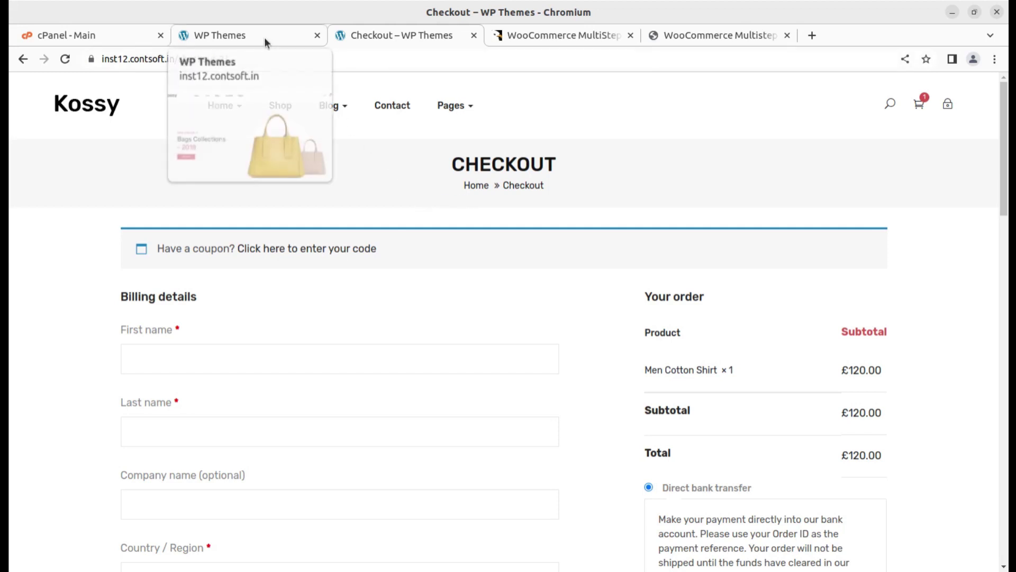
{"action": "left_click", "coordinate": [562, 37]}
{"action": "scroll", "coordinate": [243, 232], "scroll_direction": "up", "scroll_amount": 3}
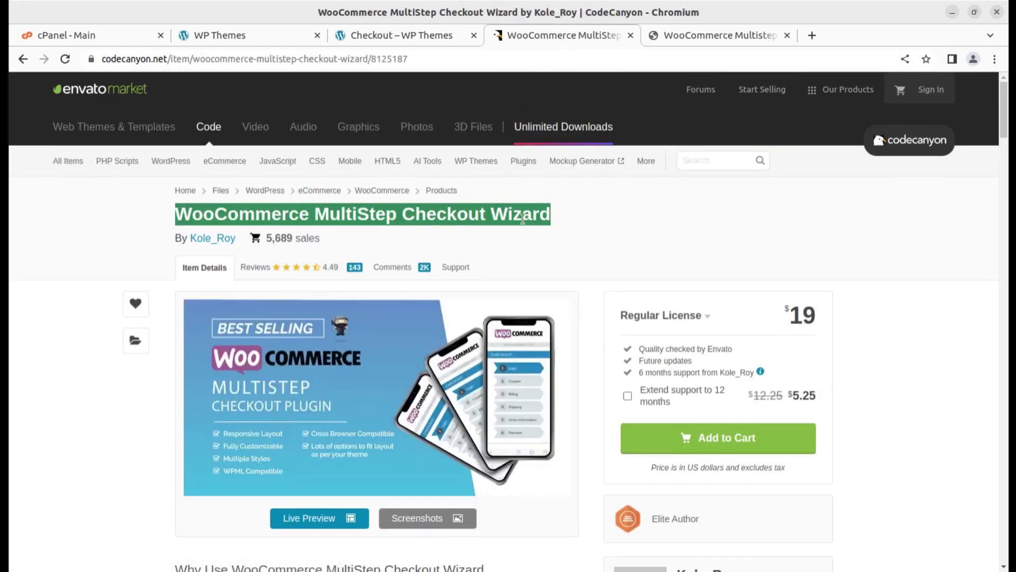
{"action": "left_click", "coordinate": [242, 36]}
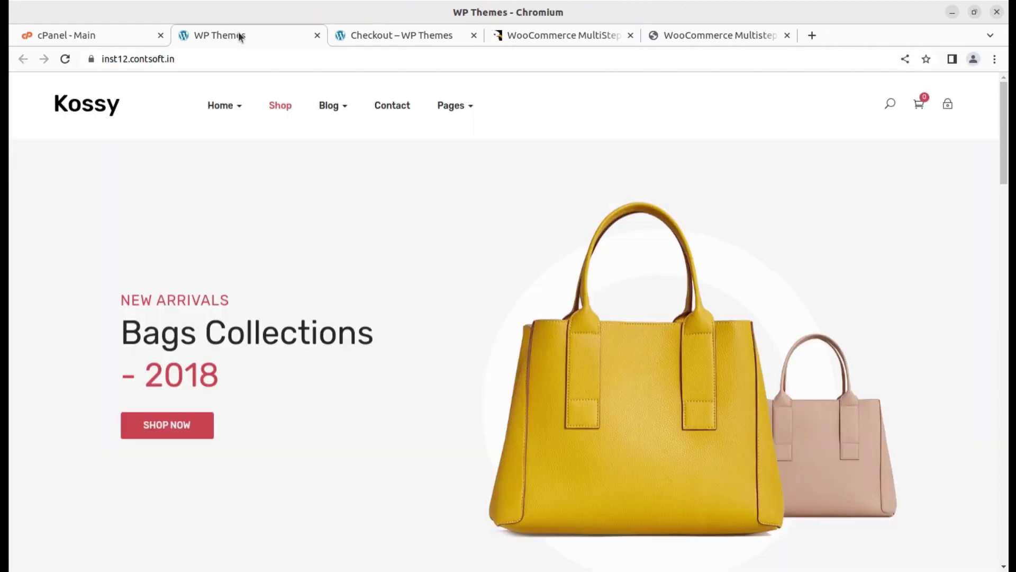
{"action": "left_click", "coordinate": [369, 36]}
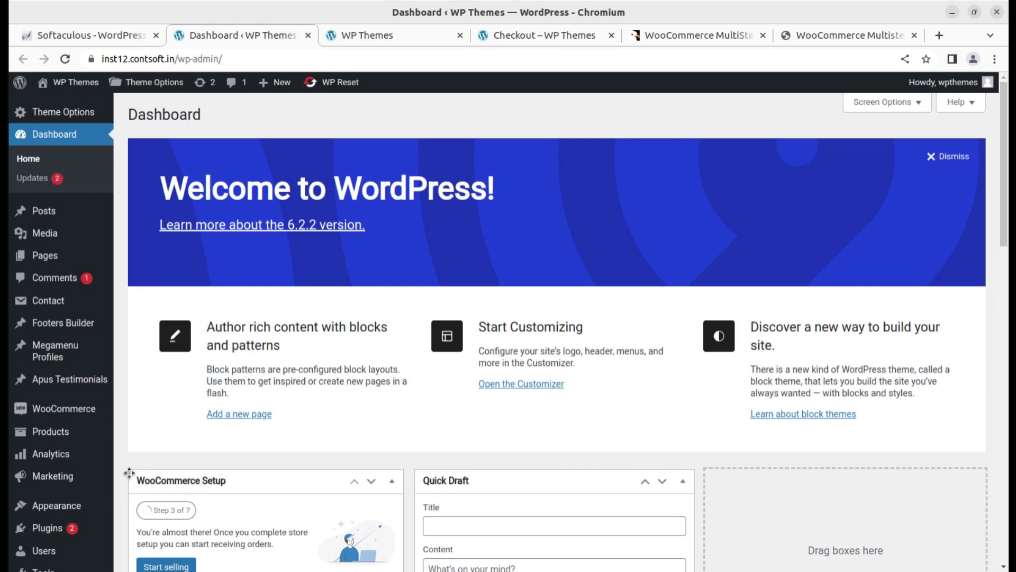
Open Plugins > Add New, then select woocommerce-multistep-checkout.zip in the v3.7.9 folder in Files.
{"action": "mouse_move", "coordinate": [57, 478]}
{"action": "mouse_move", "coordinate": [53, 531]}
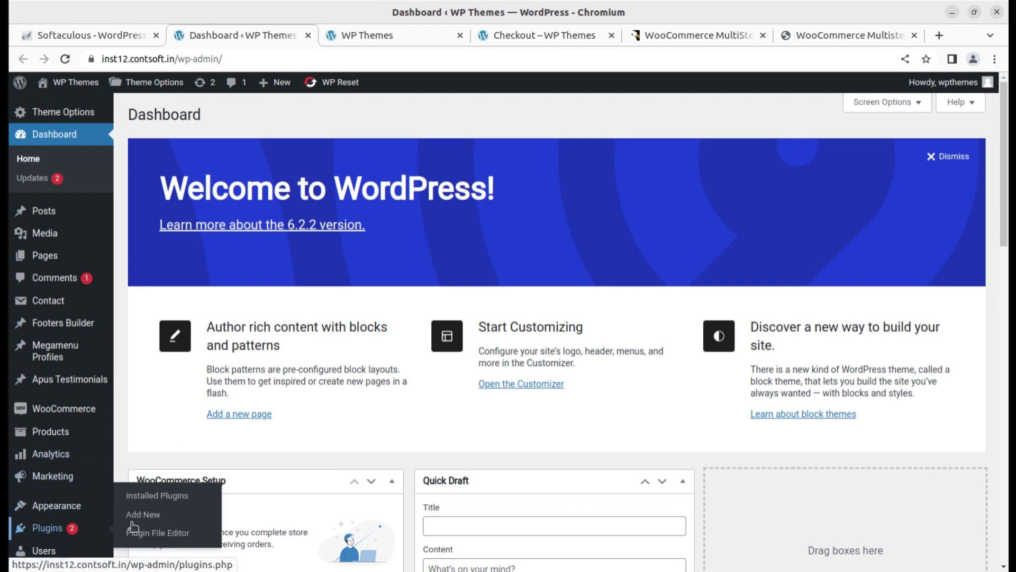
{"action": "left_click", "coordinate": [149, 516]}
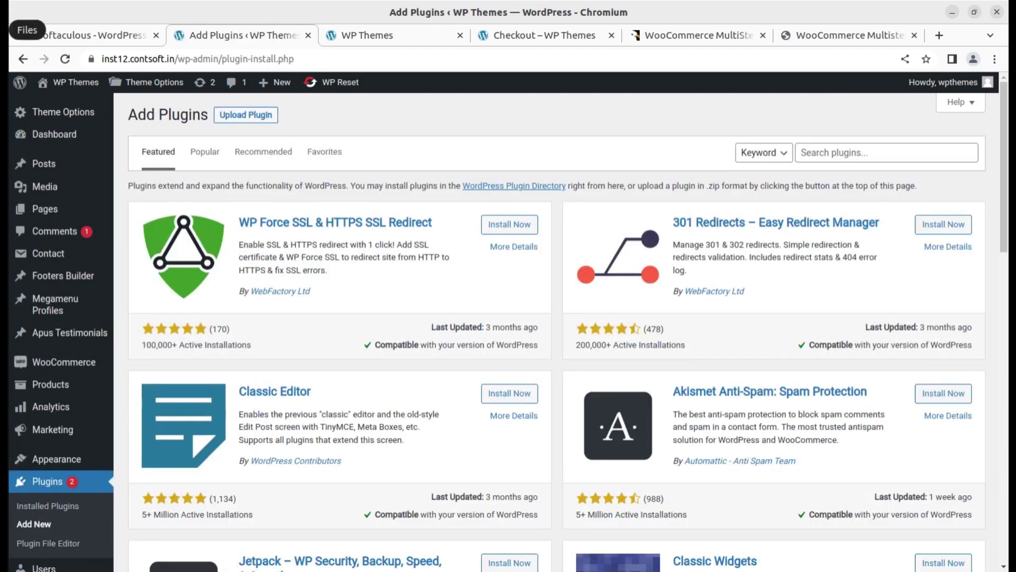
{"action": "left_click", "coordinate": [4, 30]}
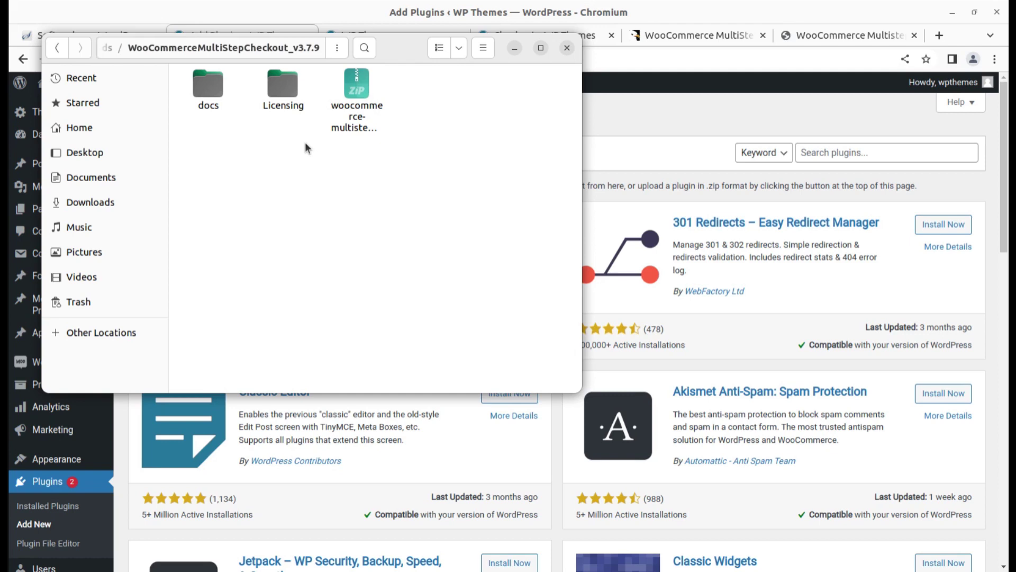
{"action": "left_click", "coordinate": [354, 125]}
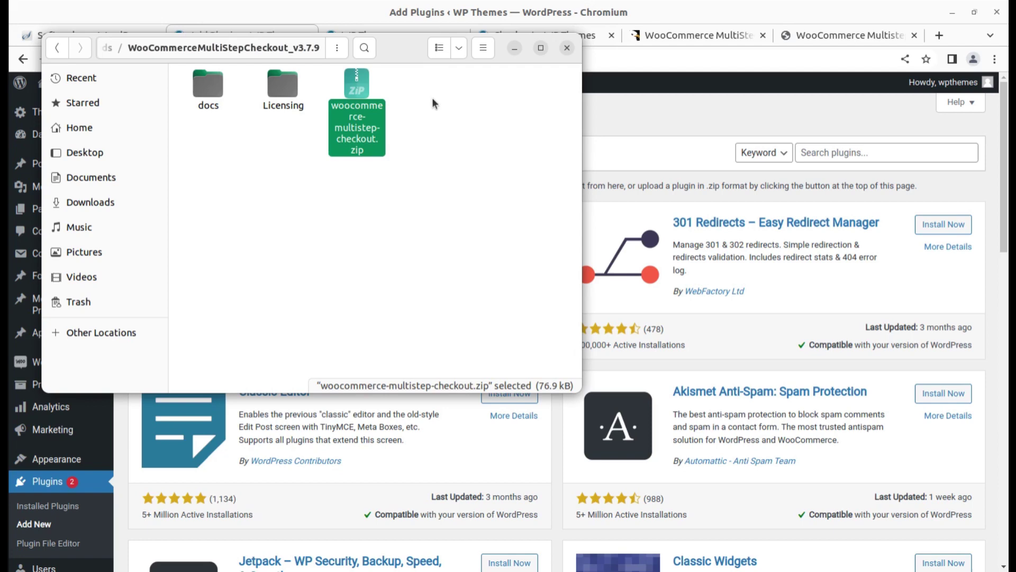
Upload woocommerce-multistep-checkout.zip from the WooCommerceMultiStepCheckout_v3.7.9 folder and install it.
{"action": "left_click", "coordinate": [514, 47]}
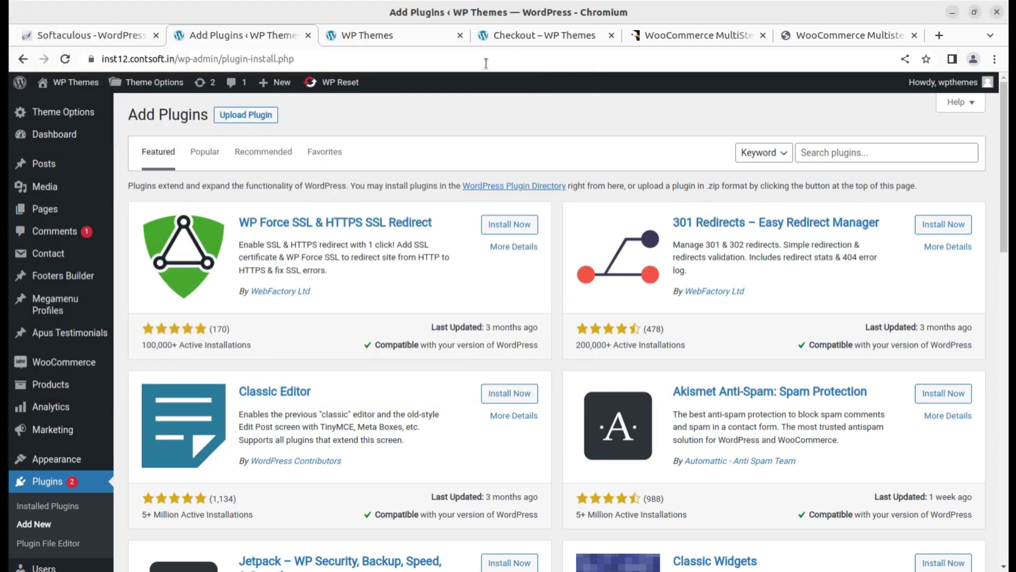
{"action": "left_click", "coordinate": [239, 118]}
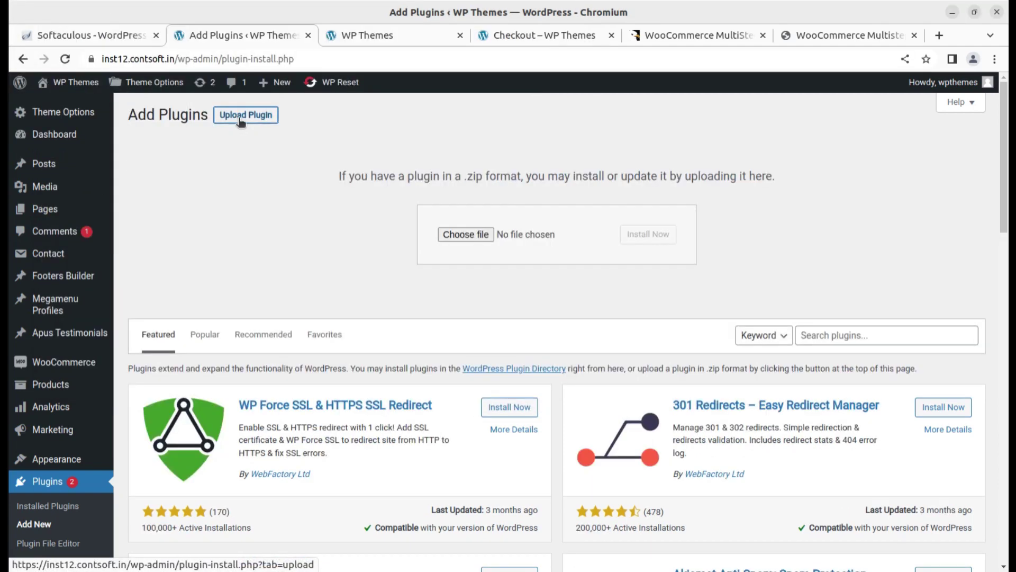
{"action": "left_click", "coordinate": [448, 234]}
{"action": "left_click", "coordinate": [297, 233]}
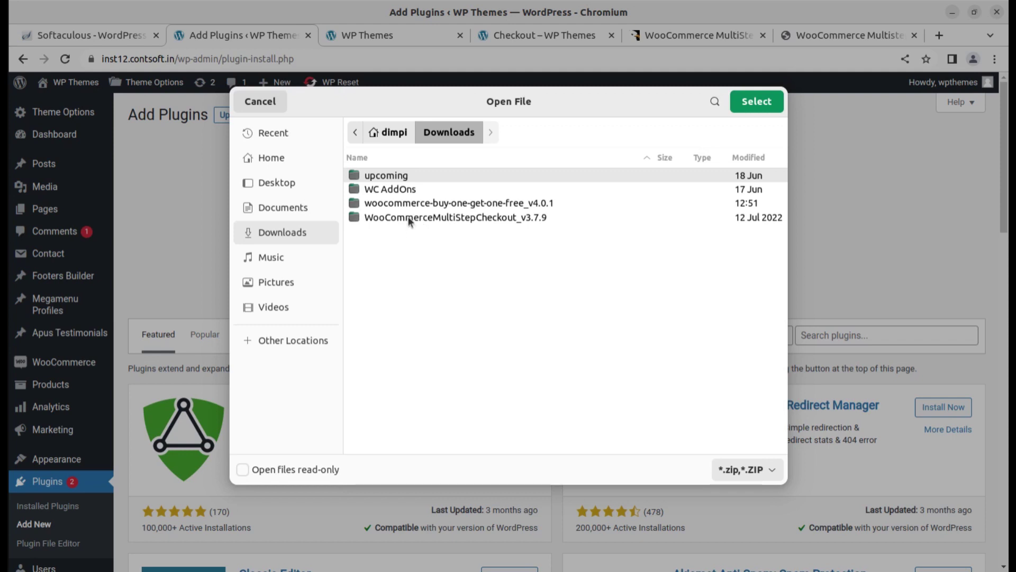
{"action": "double_click", "coordinate": [408, 217]}
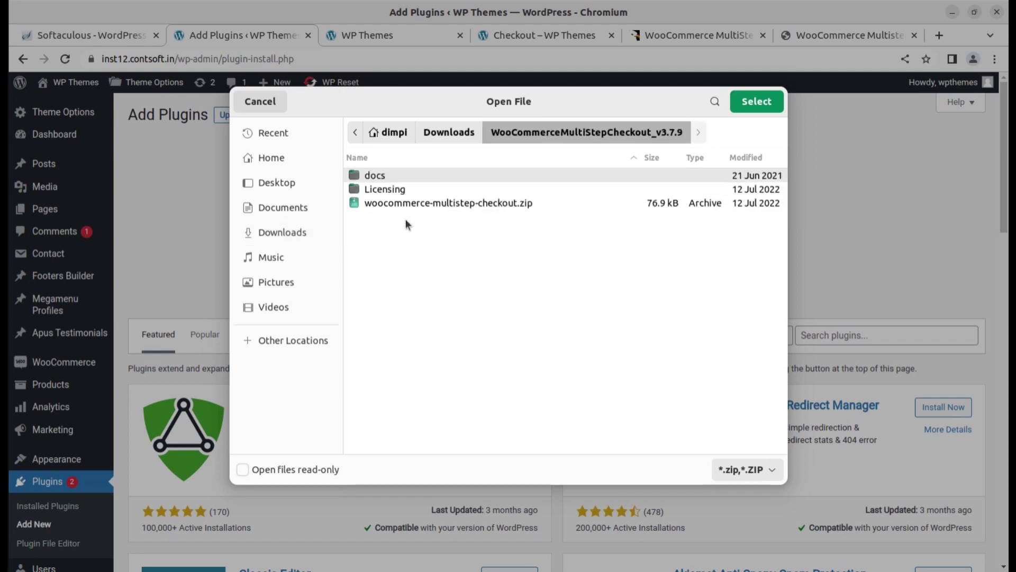
{"action": "left_click", "coordinate": [430, 205]}
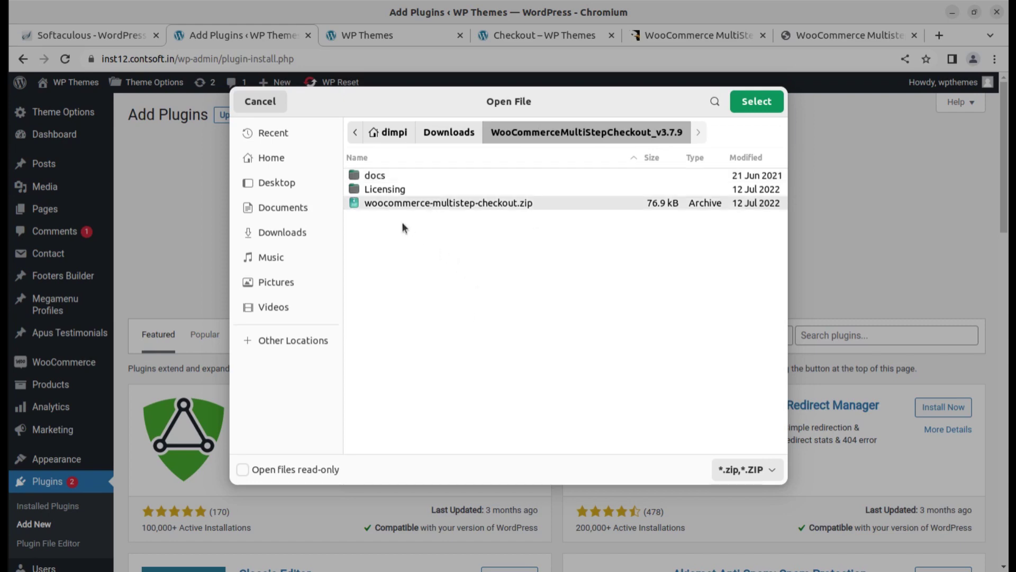
{"action": "left_click", "coordinate": [742, 102]}
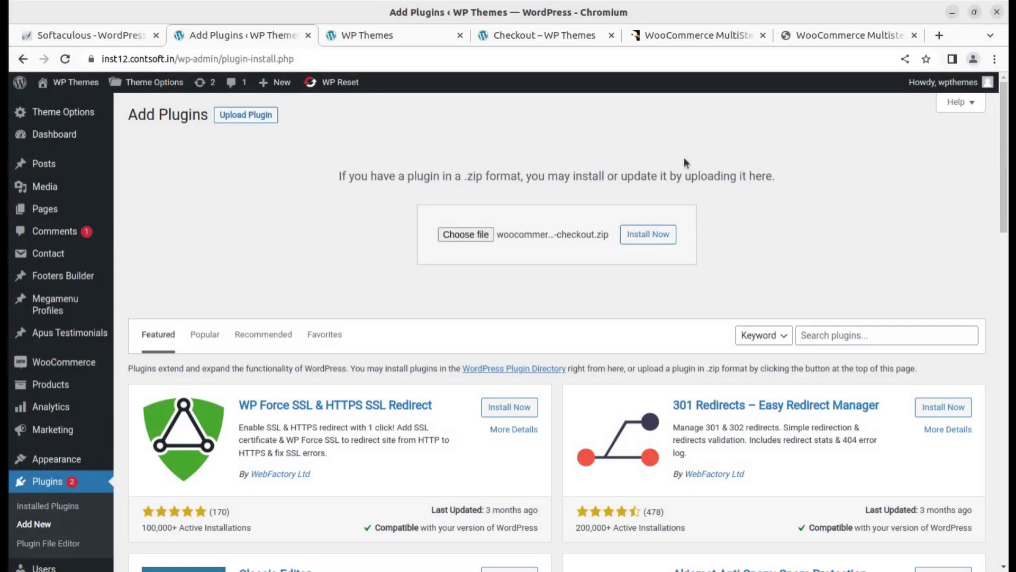
{"action": "left_click", "coordinate": [640, 236]}
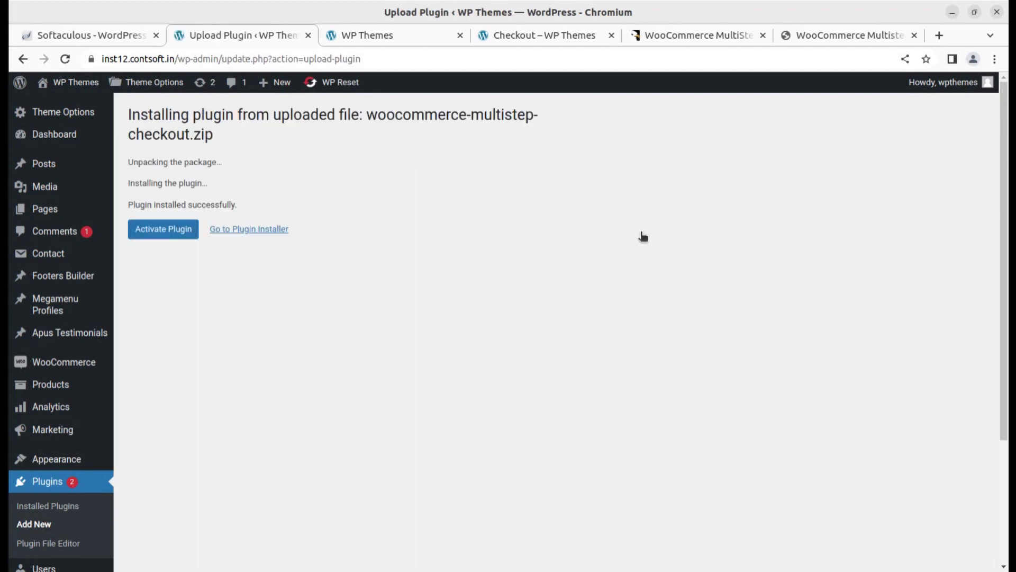
Activate the plugin and locate WooCommerce MultiStep Checkout 3.7.9 in the Plugins list.
{"action": "left_click", "coordinate": [165, 235]}
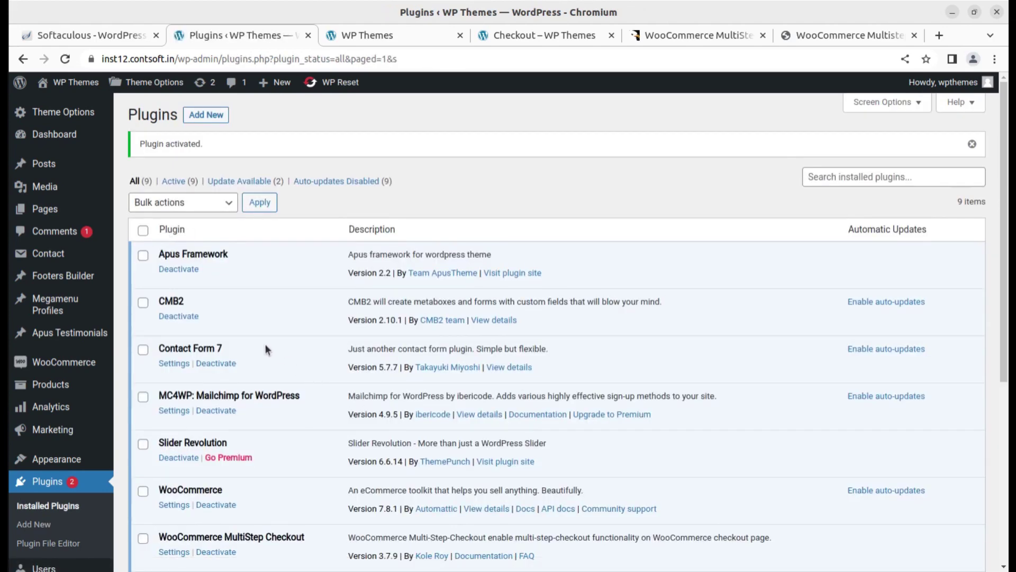
{"action": "scroll", "coordinate": [265, 345], "scroll_direction": "down", "scroll_amount": 5}
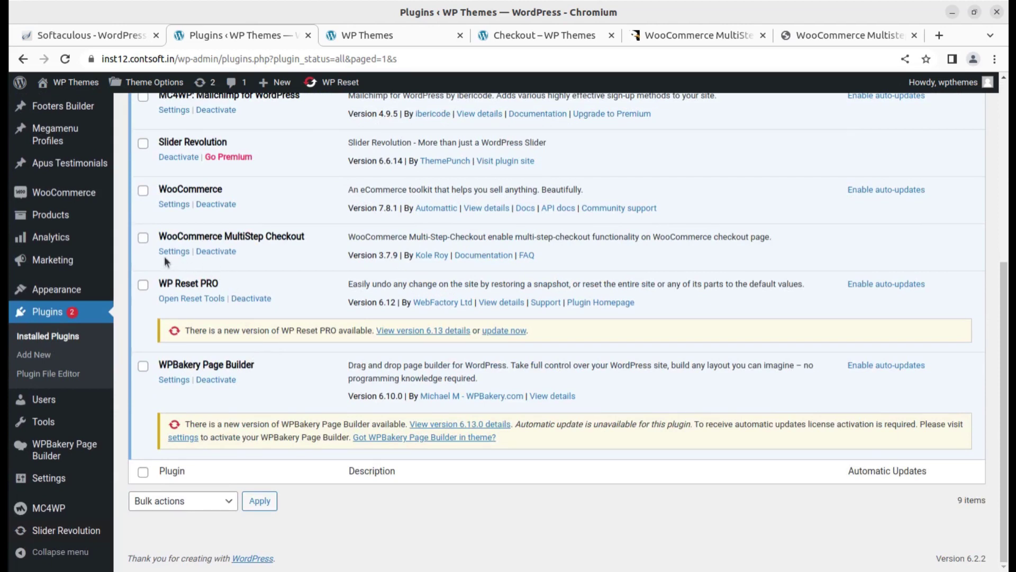
{"action": "left_click_drag", "start_coordinate": [158, 236], "coordinate": [312, 244]}
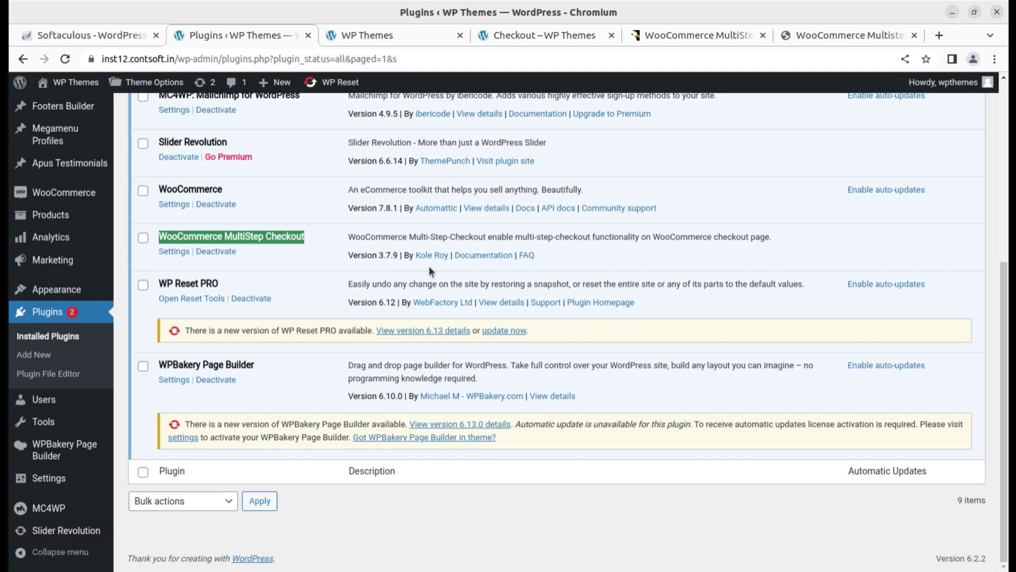
In the Checkout Wizard settings, set Add Order Review step and Product Thumbnail both to Yes.
{"action": "left_click", "coordinate": [174, 252]}
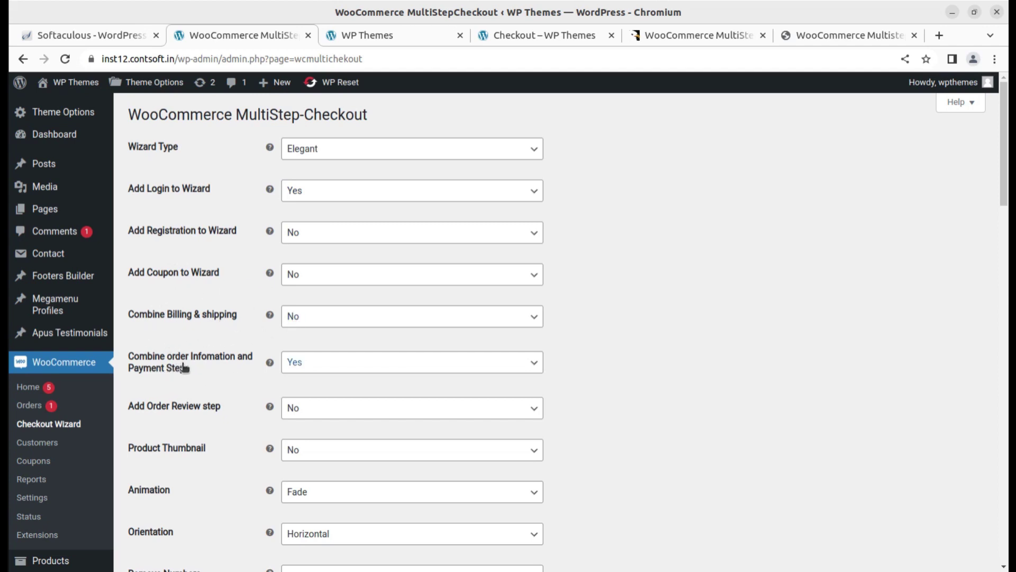
{"action": "scroll", "coordinate": [234, 379], "scroll_direction": "down", "scroll_amount": 2}
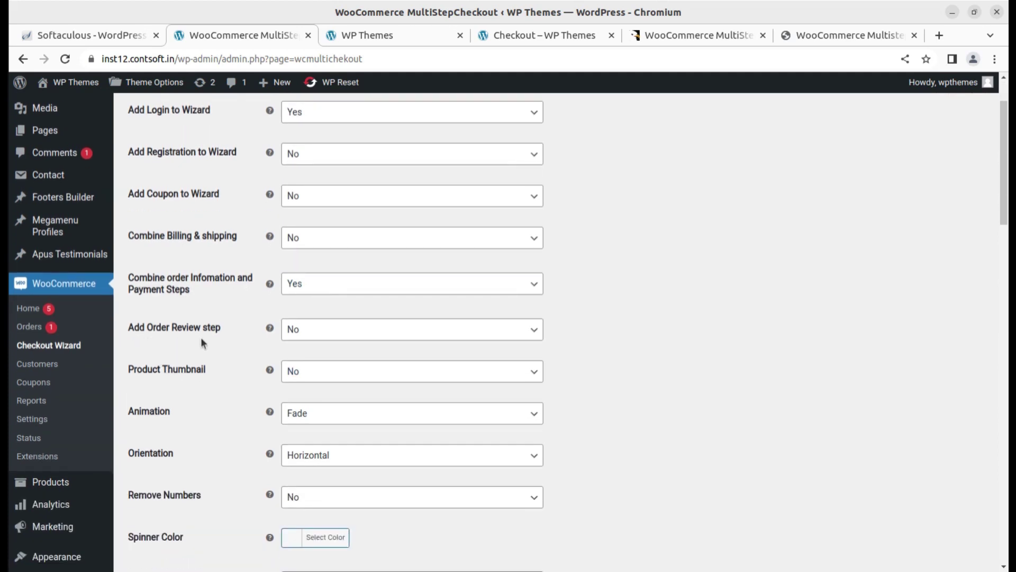
{"action": "left_click", "coordinate": [349, 336]}
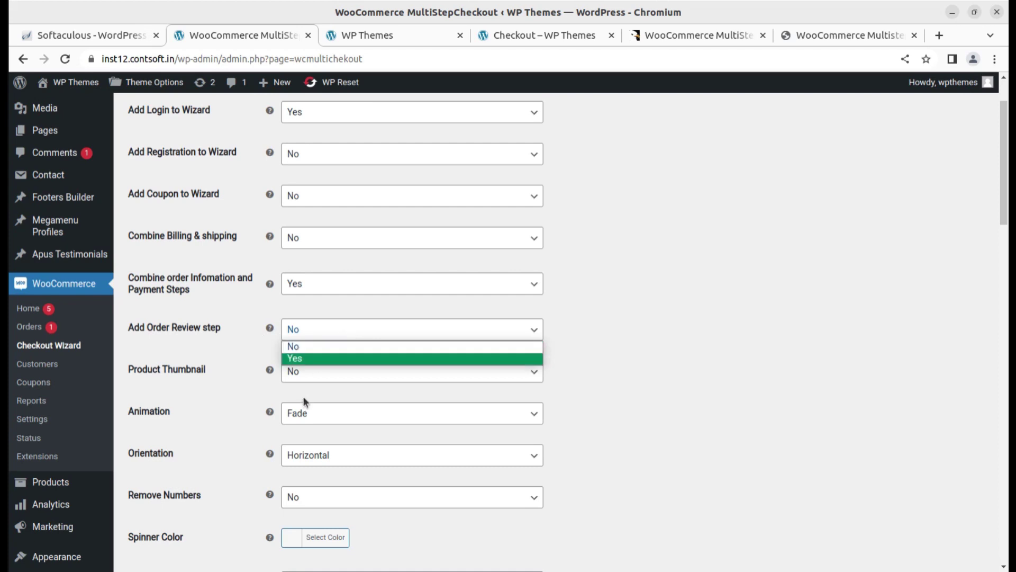
{"action": "left_click", "coordinate": [299, 359]}
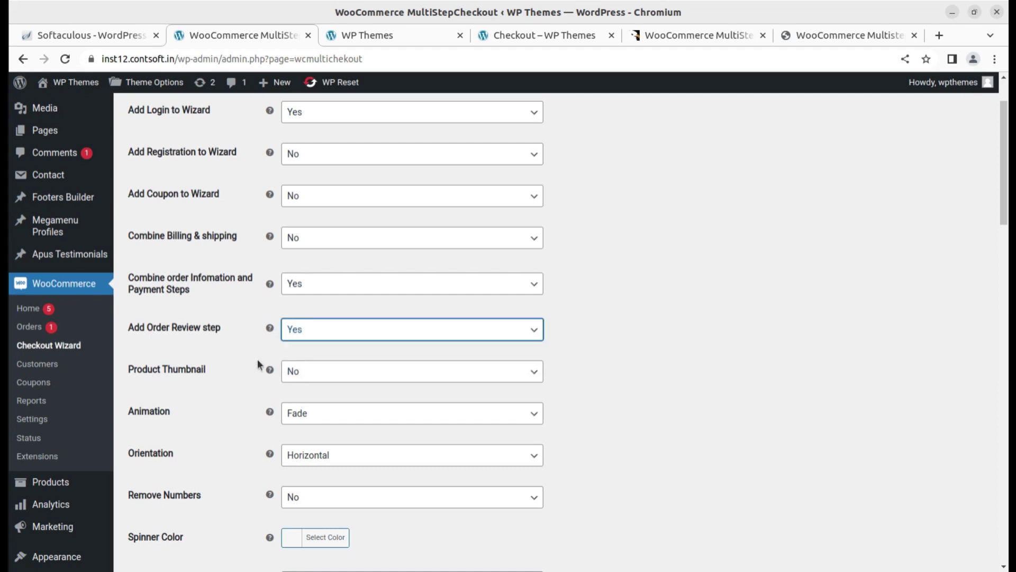
{"action": "left_click", "coordinate": [414, 379]}
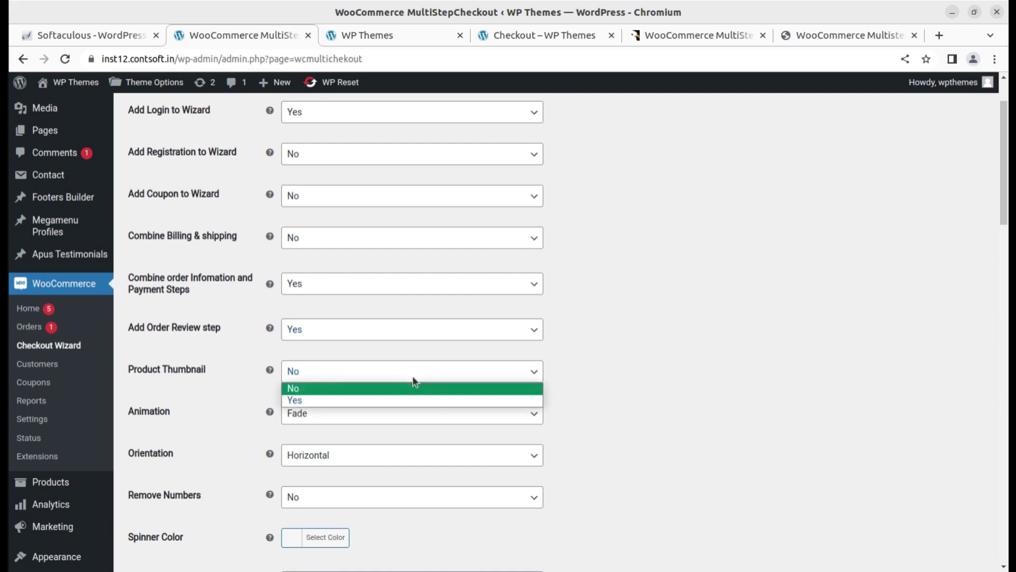
{"action": "left_click", "coordinate": [351, 403]}
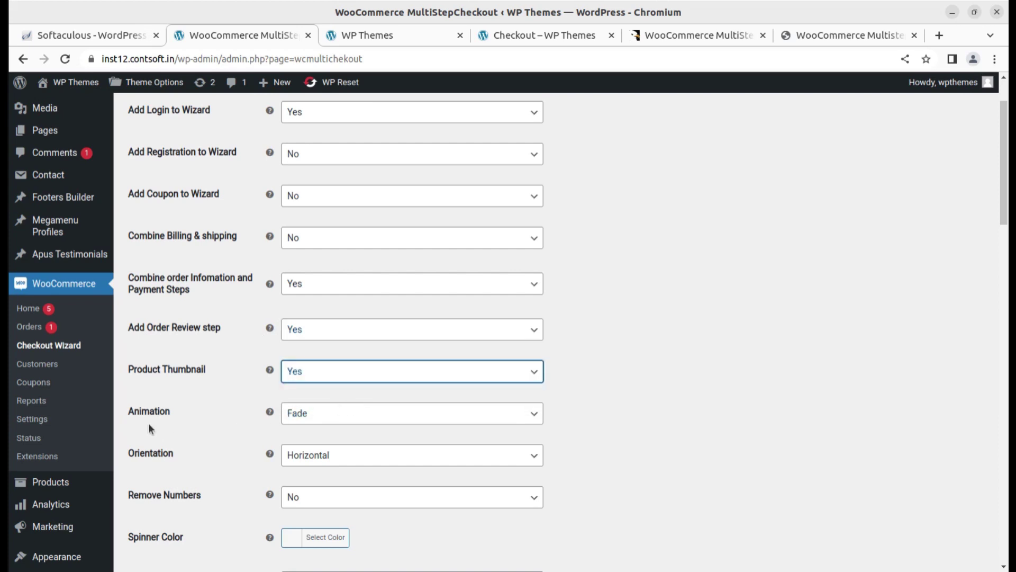
{"action": "scroll", "coordinate": [236, 406], "scroll_direction": "down", "scroll_amount": 3}
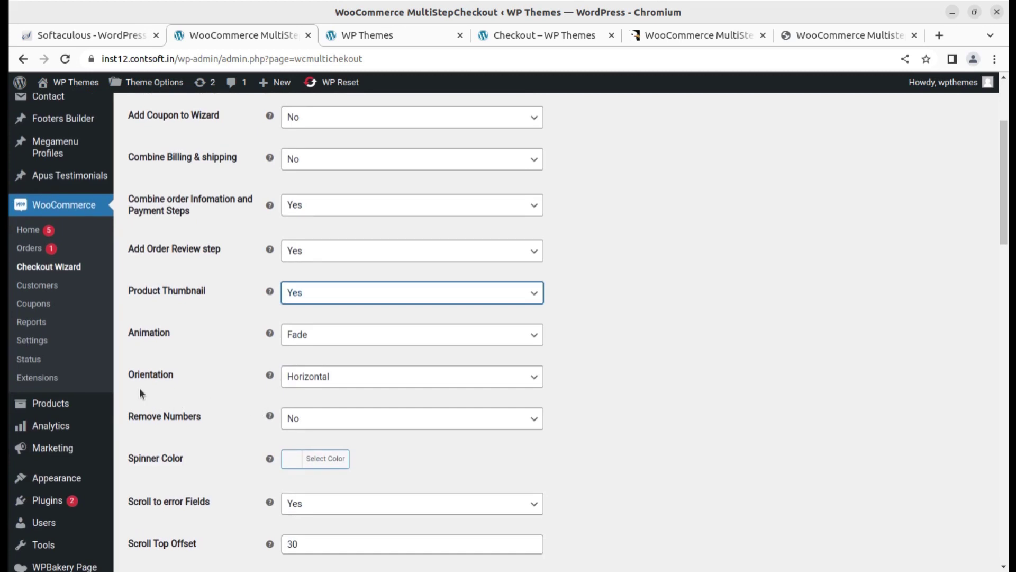
Set the checkout wizard's Spinner Color to an orange shade, starting from red in the palette.
{"action": "scroll", "coordinate": [252, 412], "scroll_direction": "down", "scroll_amount": 3}
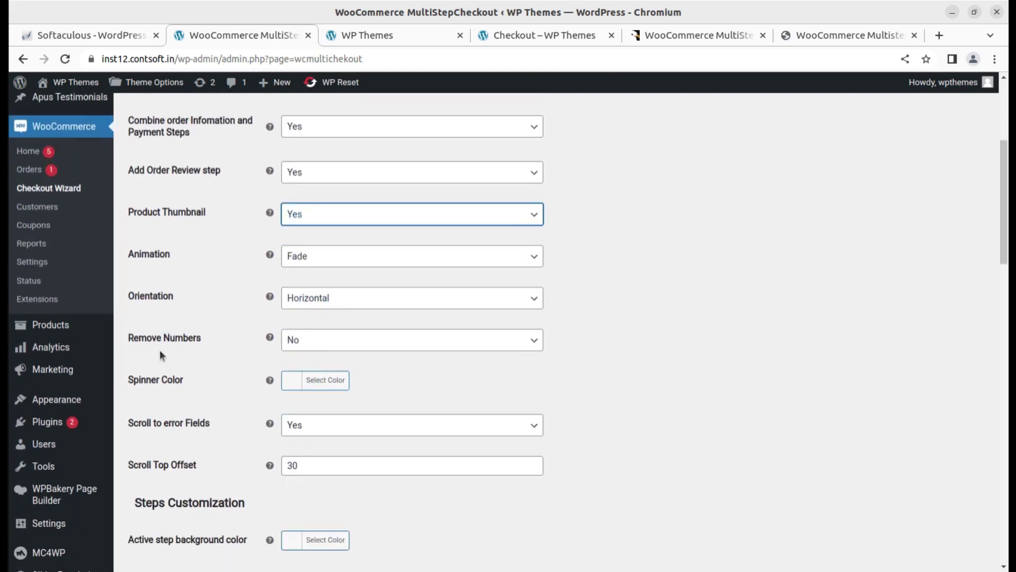
{"action": "scroll", "coordinate": [238, 345], "scroll_direction": "down", "scroll_amount": 3}
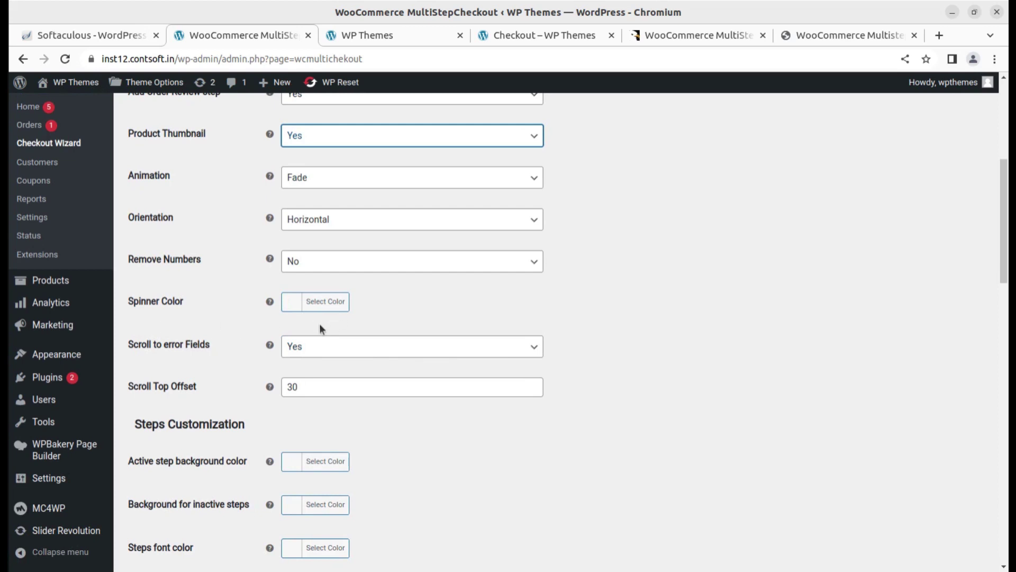
{"action": "left_click", "coordinate": [329, 307]}
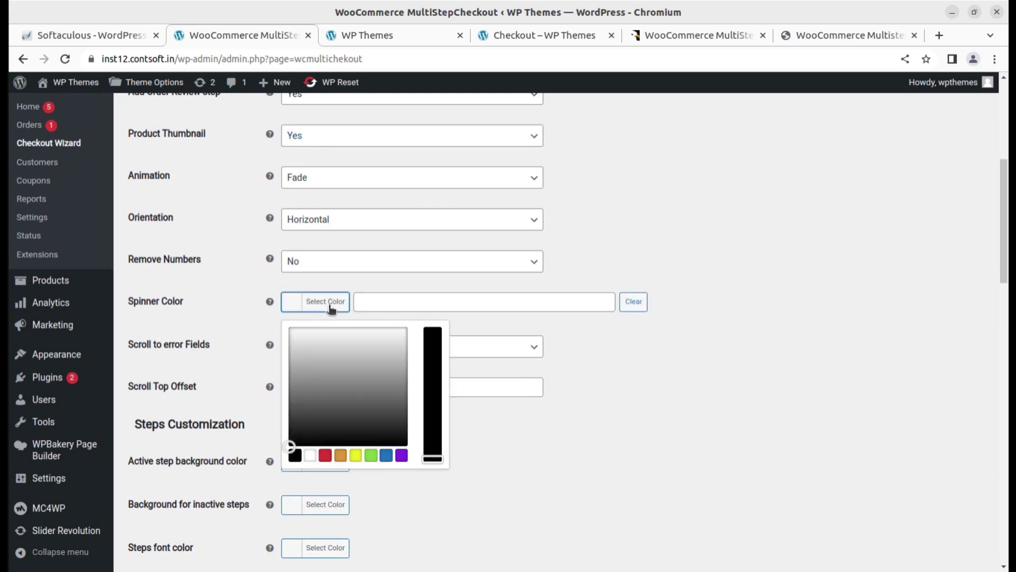
{"action": "left_click", "coordinate": [325, 455]}
{"action": "left_click_drag", "start_coordinate": [301, 355], "coordinate": [298, 345]}
{"action": "left_click", "coordinate": [561, 442]}
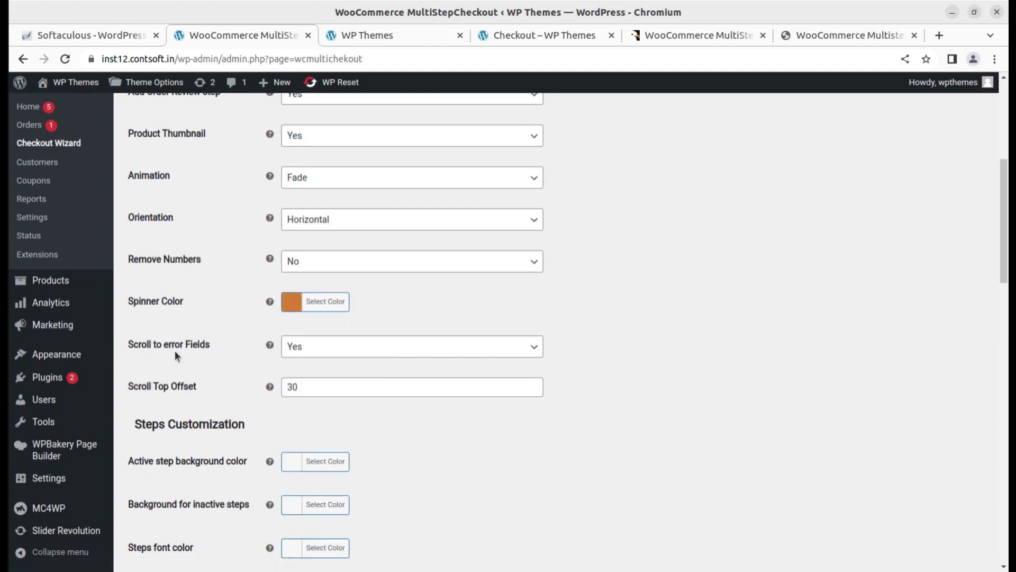
{"action": "scroll", "coordinate": [237, 364], "scroll_direction": "down", "scroll_amount": 3}
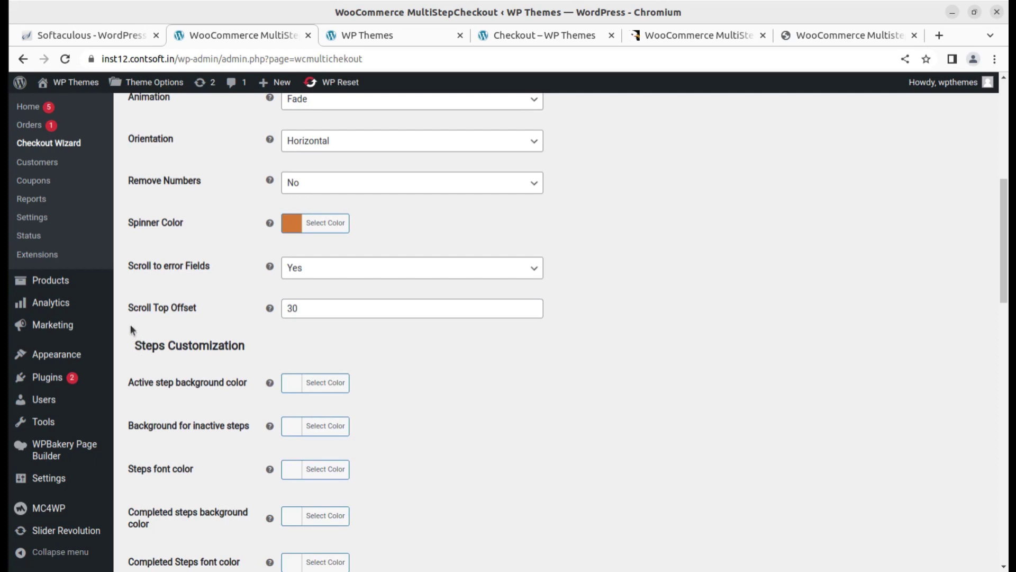
{"action": "scroll", "coordinate": [364, 373], "scroll_direction": "down", "scroll_amount": 3}
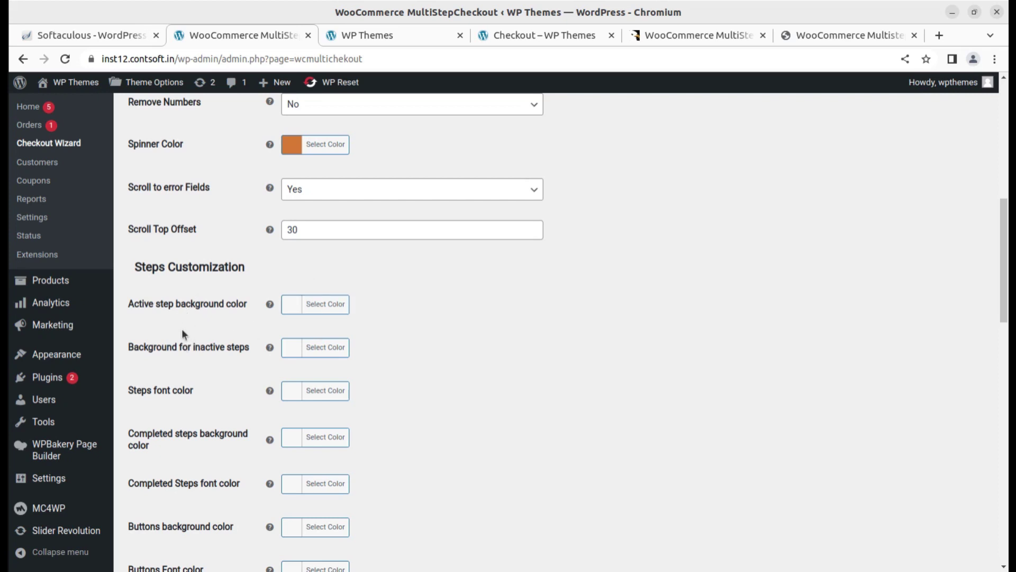
Review the Buttons Text, Step Titles and Error Messages options of the checkout wizard.
{"action": "scroll", "coordinate": [255, 359], "scroll_direction": "down", "scroll_amount": 5}
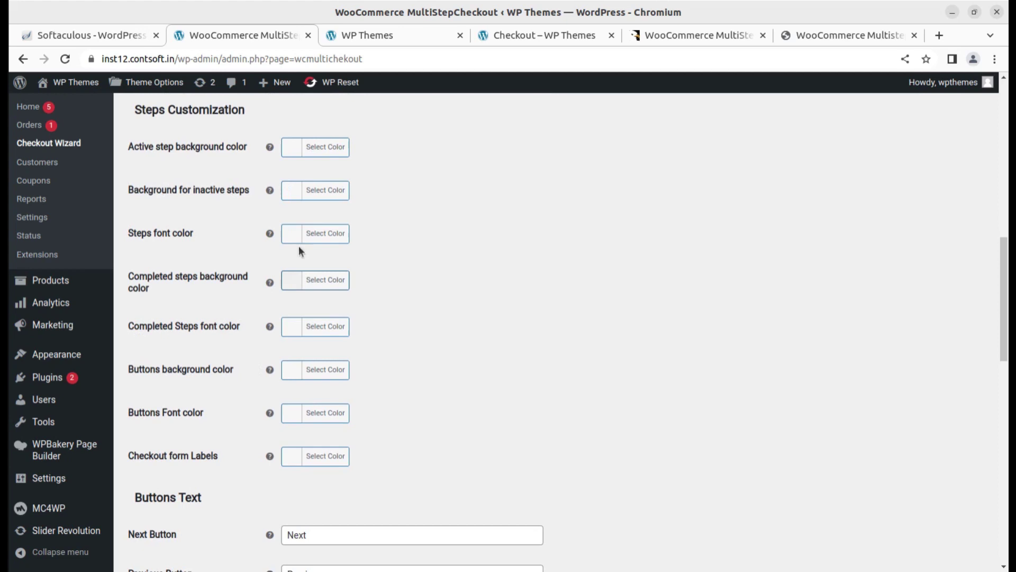
{"action": "scroll", "coordinate": [323, 476], "scroll_direction": "down", "scroll_amount": 3}
{"action": "scroll", "coordinate": [249, 455], "scroll_direction": "down", "scroll_amount": 5}
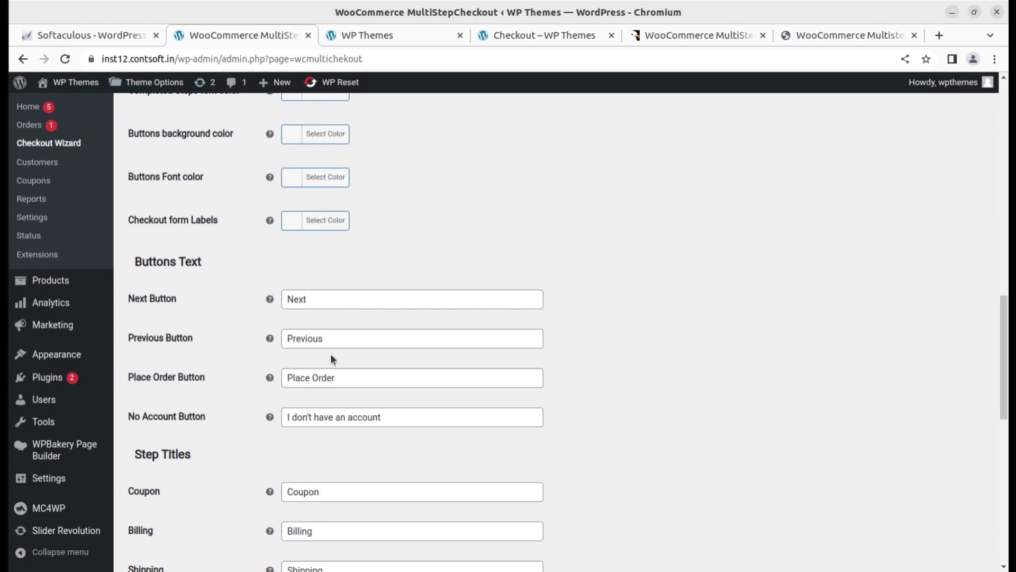
{"action": "scroll", "coordinate": [330, 365], "scroll_direction": "down", "scroll_amount": 3}
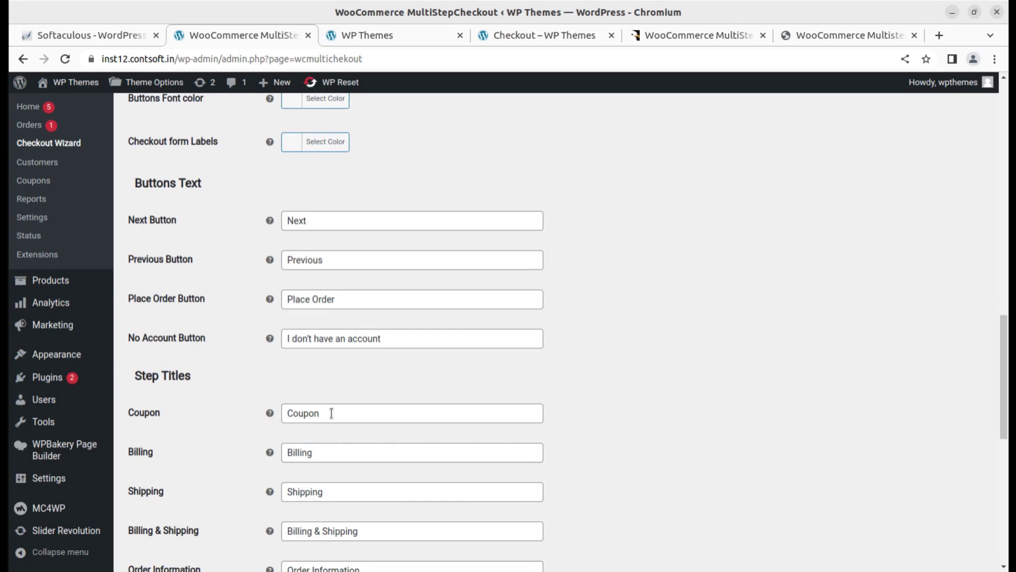
{"action": "scroll", "coordinate": [332, 413], "scroll_direction": "down", "scroll_amount": 3}
{"action": "scroll", "coordinate": [202, 334], "scroll_direction": "down", "scroll_amount": 2}
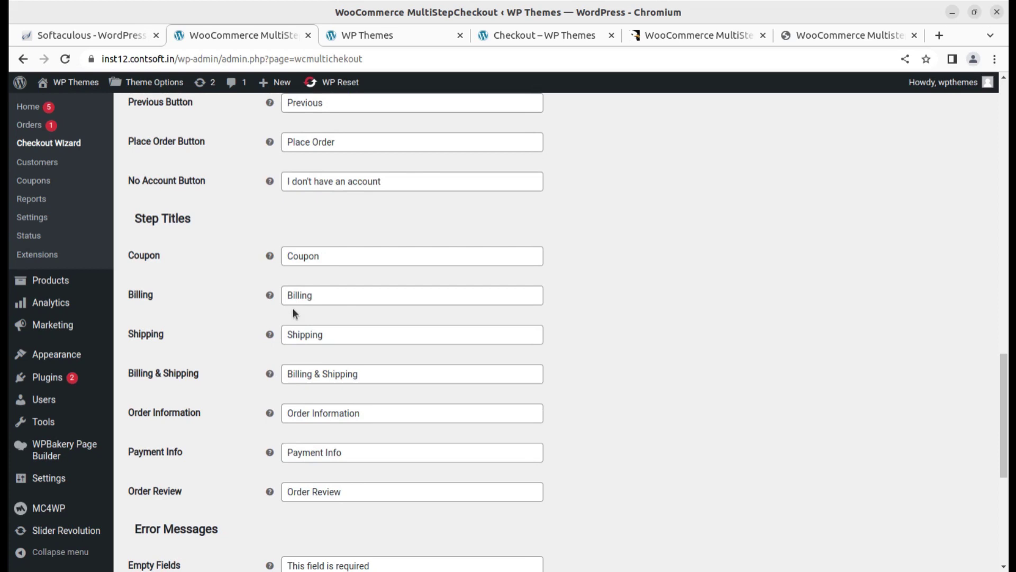
{"action": "scroll", "coordinate": [393, 401], "scroll_direction": "down", "scroll_amount": 3}
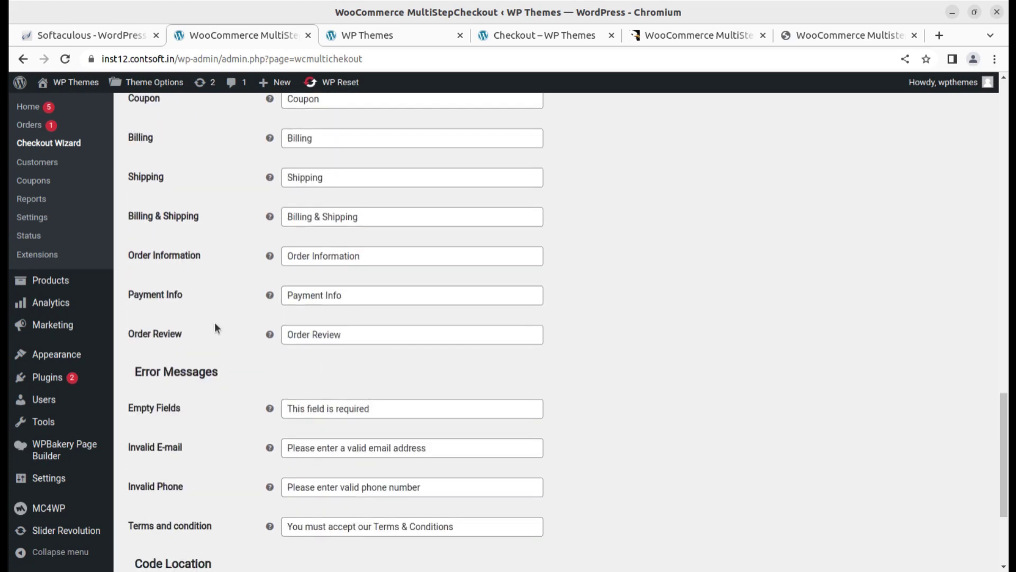
{"action": "scroll", "coordinate": [249, 369], "scroll_direction": "down", "scroll_amount": 2}
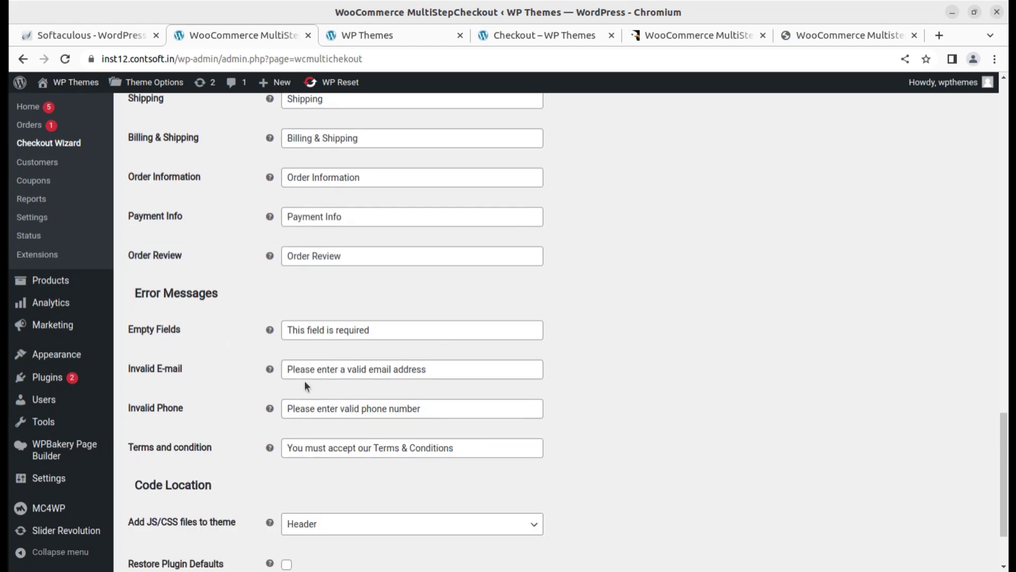
{"action": "scroll", "coordinate": [255, 382], "scroll_direction": "down", "scroll_amount": 2}
{"action": "scroll", "coordinate": [256, 387], "scroll_direction": "down", "scroll_amount": 1}
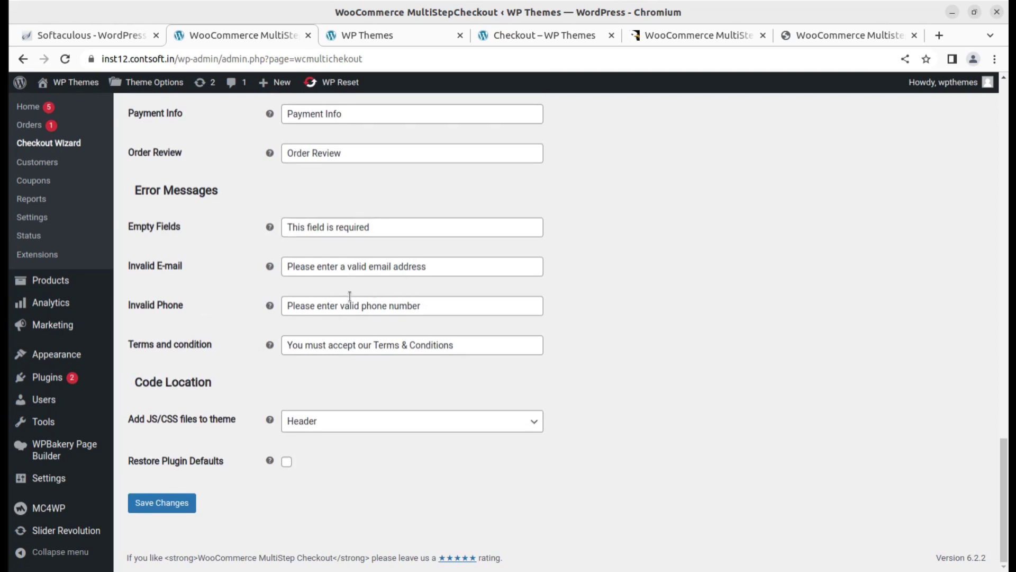
Select the invalid e-mail and empty-field error message texts, then save the settings.
{"action": "triple_click", "coordinate": [447, 267]}
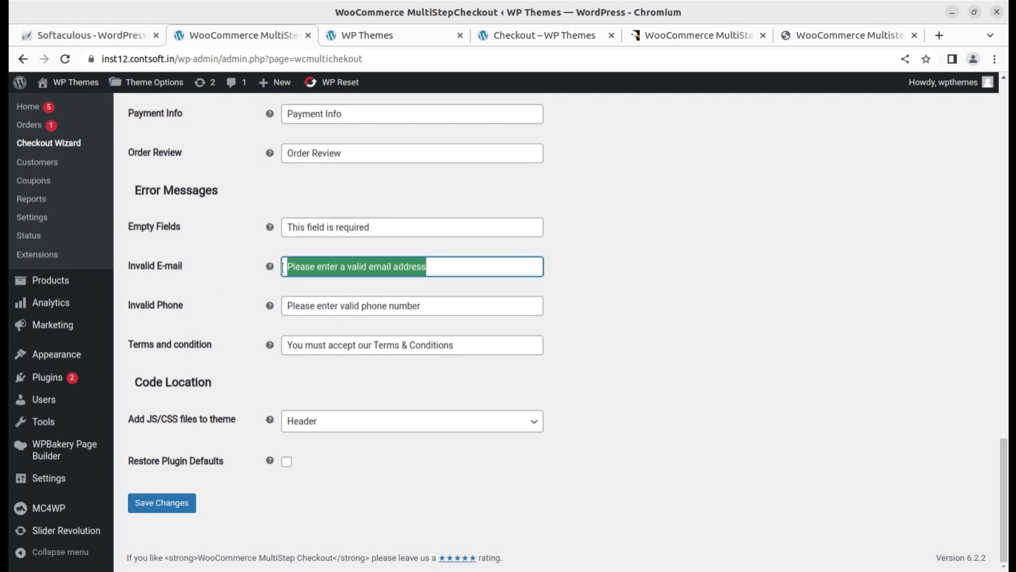
{"action": "left_click_drag", "start_coordinate": [409, 229], "coordinate": [286, 227]}
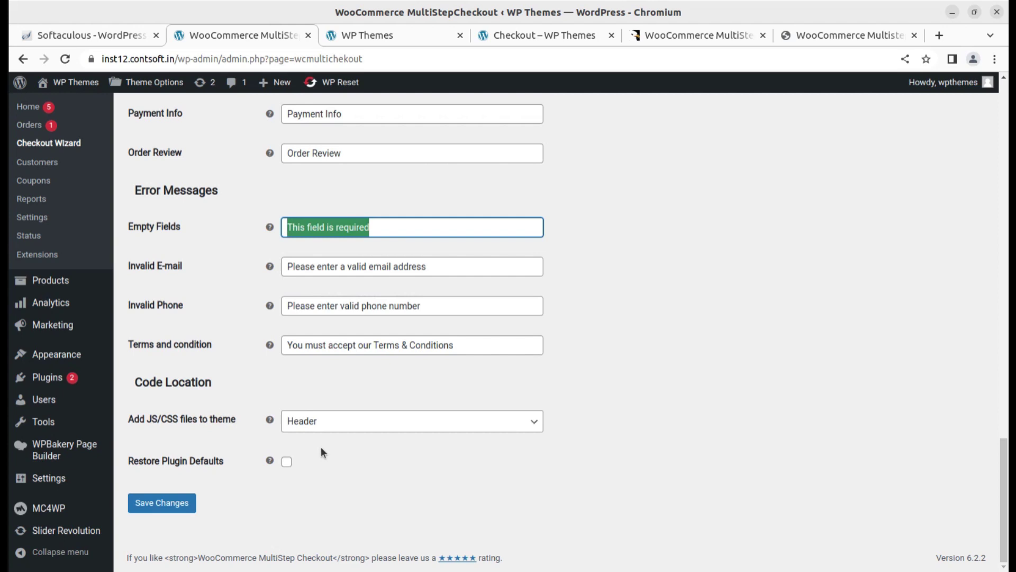
{"action": "left_click", "coordinate": [158, 503]}
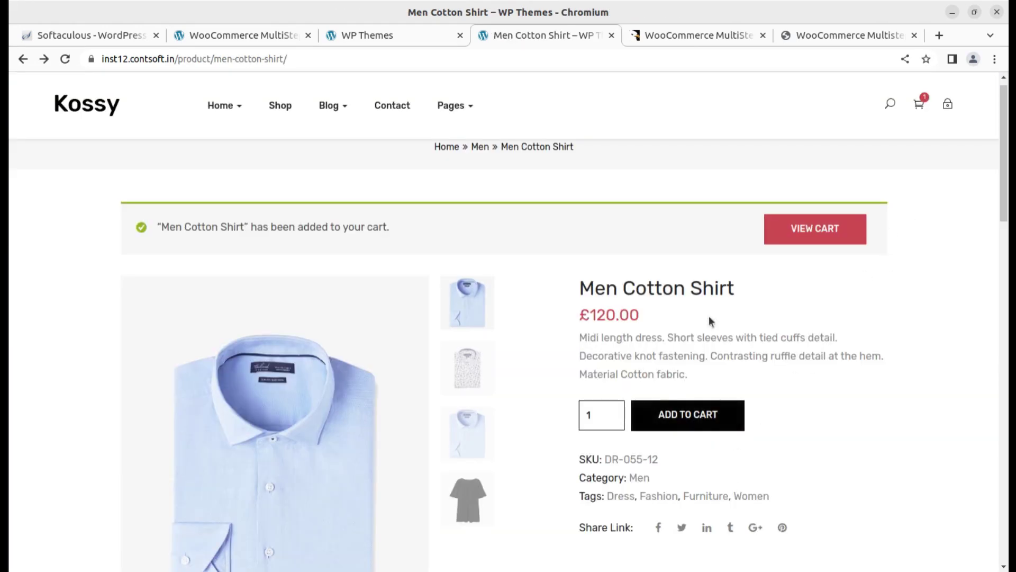
Go from the cart to the Kossy checkout and inspect its Billing, Payment Info and Order Review steps.
{"action": "left_click", "coordinate": [921, 105]}
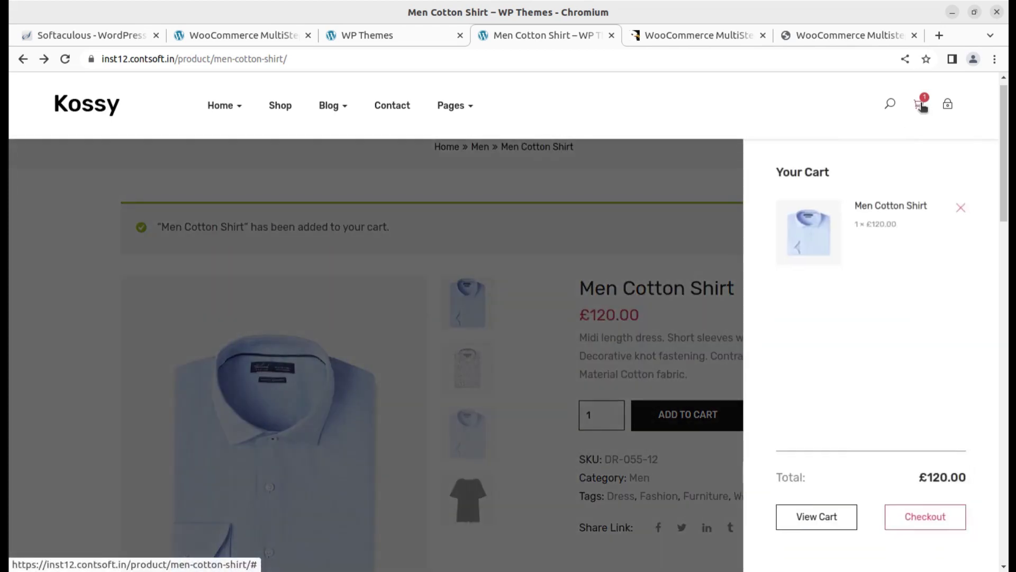
{"action": "left_click", "coordinate": [921, 519]}
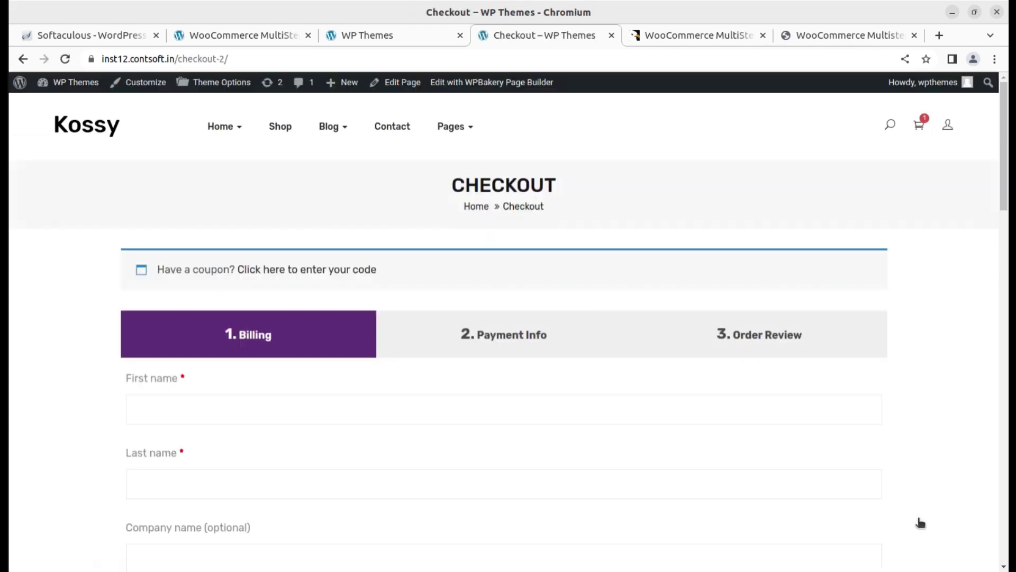
{"action": "scroll", "coordinate": [228, 309], "scroll_direction": "down", "scroll_amount": 3}
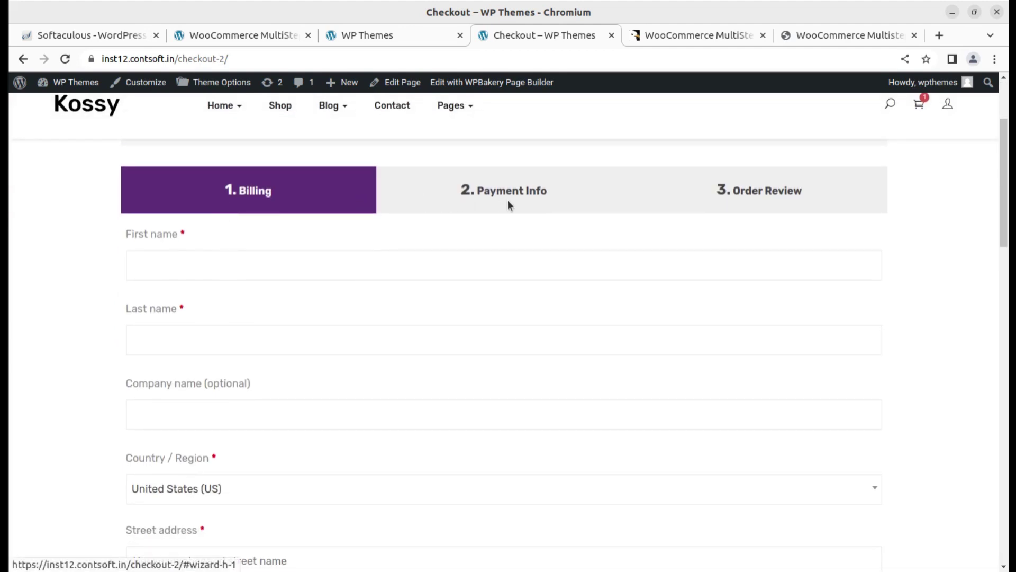
{"action": "scroll", "coordinate": [348, 408], "scroll_direction": "down", "scroll_amount": 5}
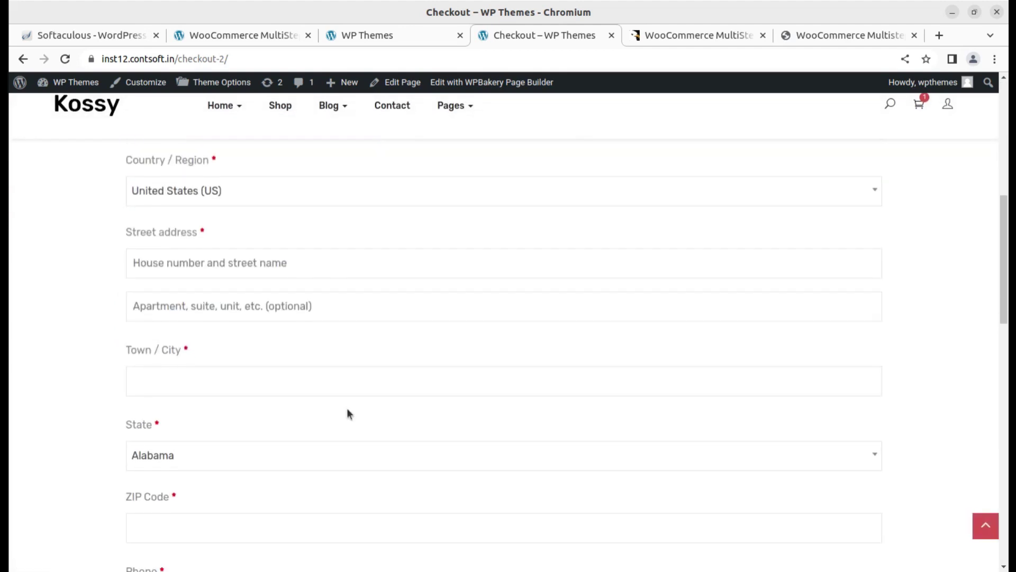
{"action": "scroll", "coordinate": [348, 408], "scroll_direction": "down", "scroll_amount": 5}
{"action": "scroll", "coordinate": [347, 411], "scroll_direction": "down", "scroll_amount": 6}
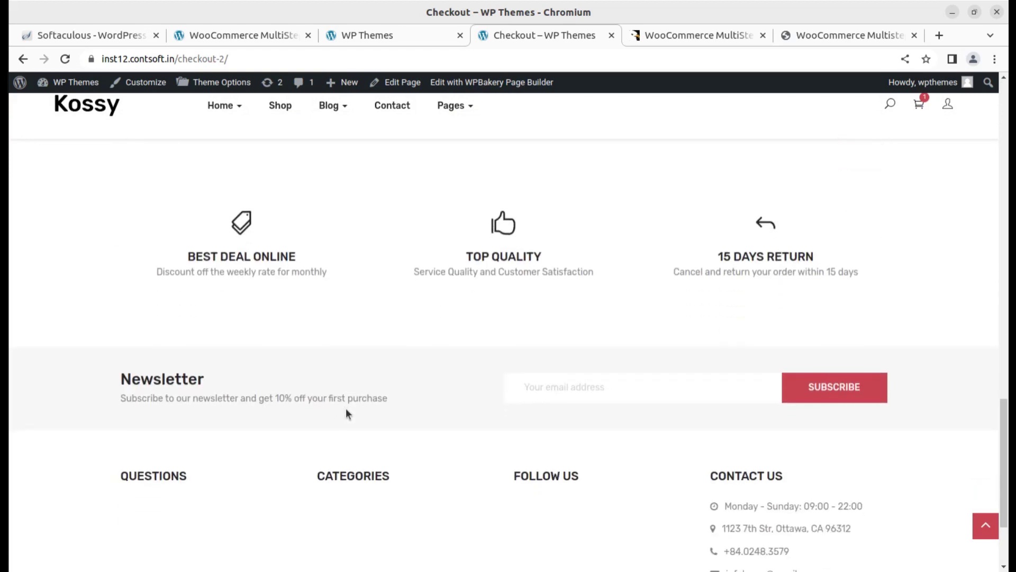
{"action": "scroll", "coordinate": [346, 408], "scroll_direction": "up", "scroll_amount": 15}
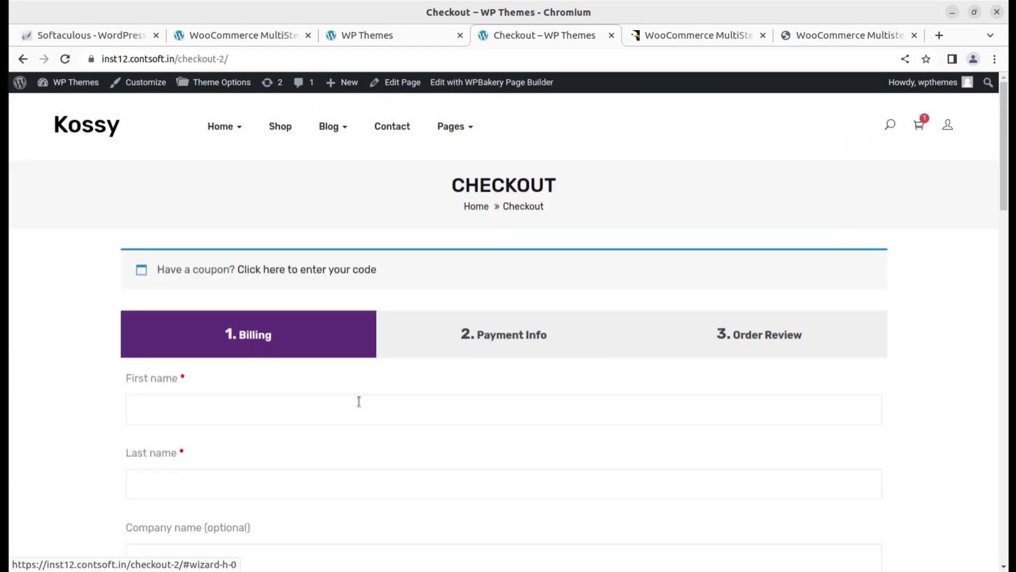
{"action": "scroll", "coordinate": [356, 402], "scroll_direction": "down", "scroll_amount": 5}
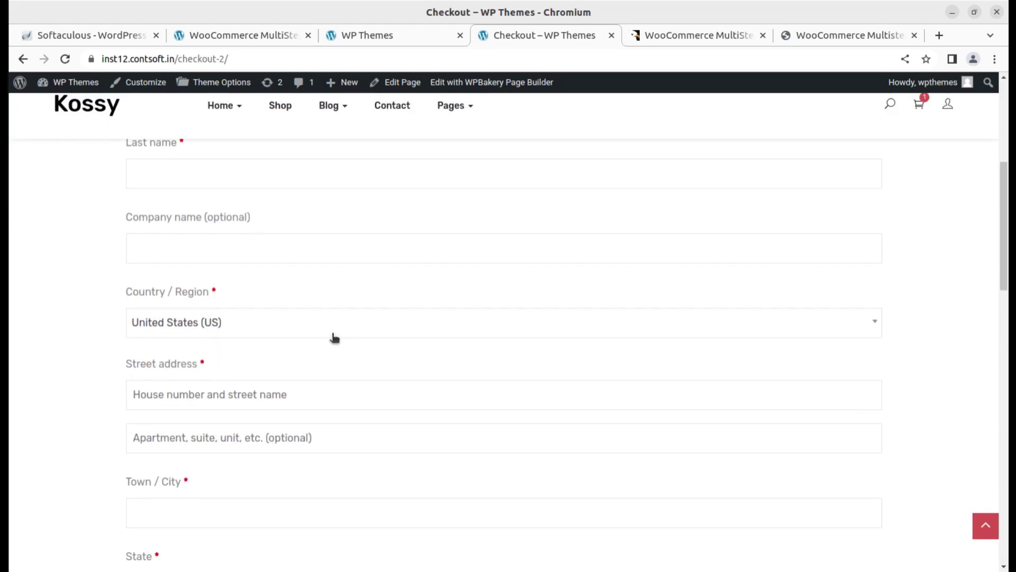
{"action": "scroll", "coordinate": [333, 338], "scroll_direction": "up", "scroll_amount": 5}
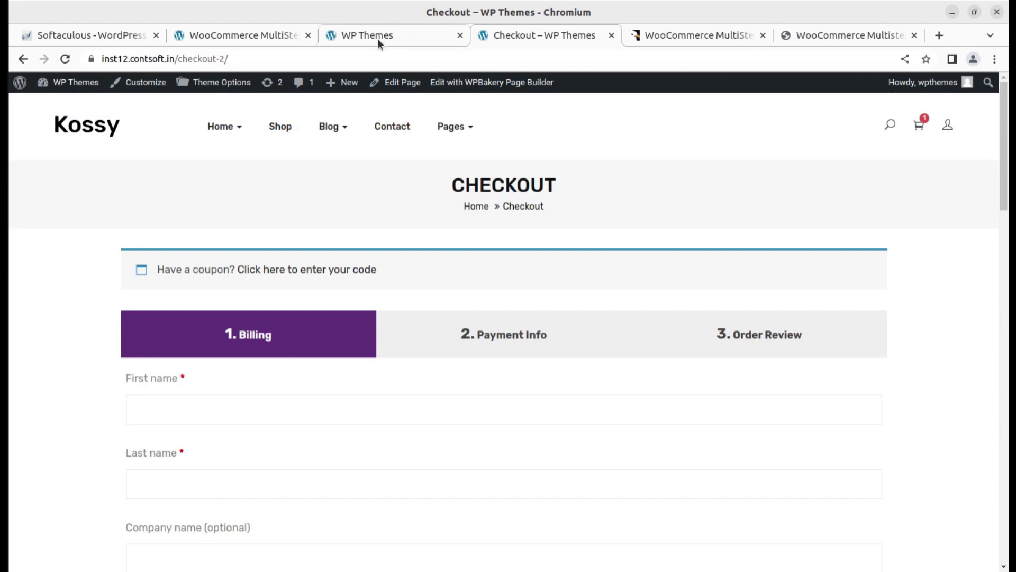
Change the MultiStep Checkout Wizard Type to Progress Bar and save the settings.
{"action": "left_click", "coordinate": [247, 37]}
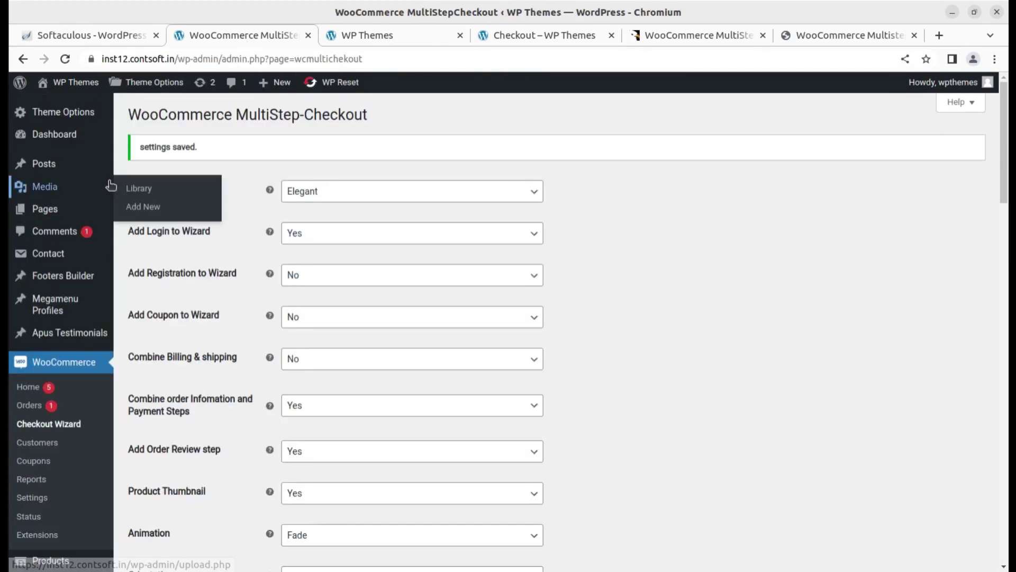
{"action": "left_click", "coordinate": [408, 197]}
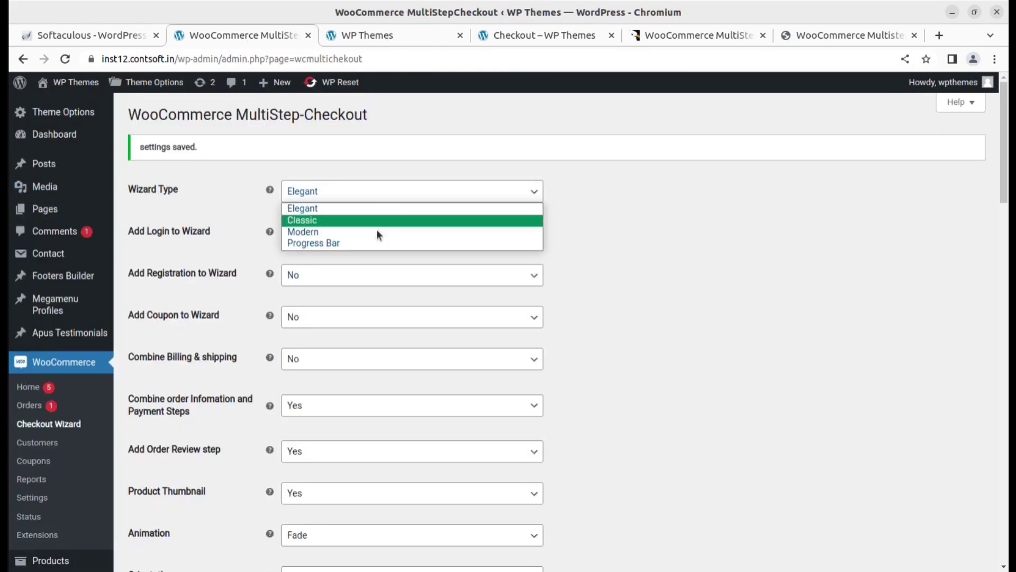
{"action": "left_click", "coordinate": [357, 243]}
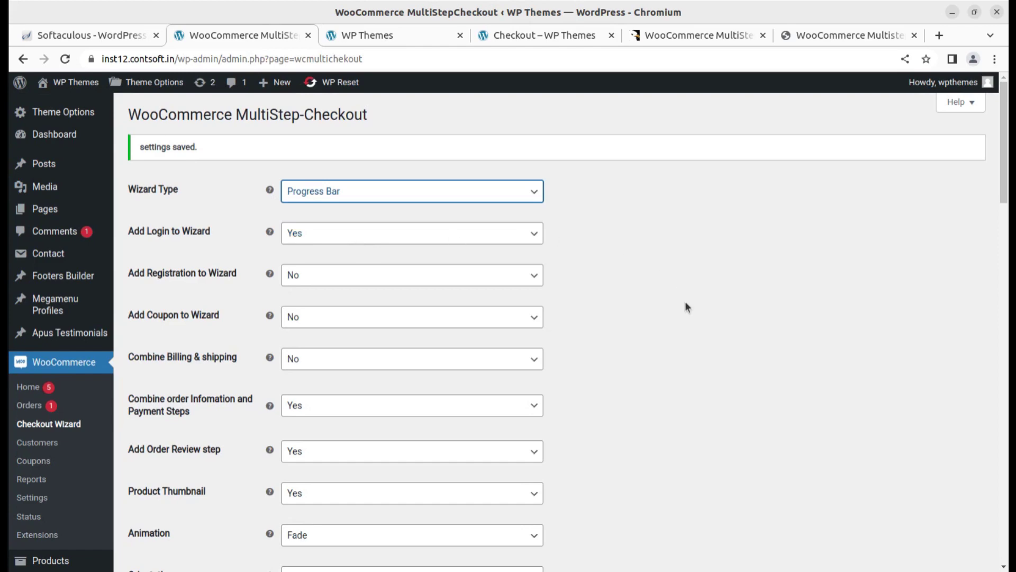
{"action": "scroll", "coordinate": [685, 302], "scroll_direction": "down", "scroll_amount": 12}
{"action": "scroll", "coordinate": [681, 309], "scroll_direction": "down", "scroll_amount": 14}
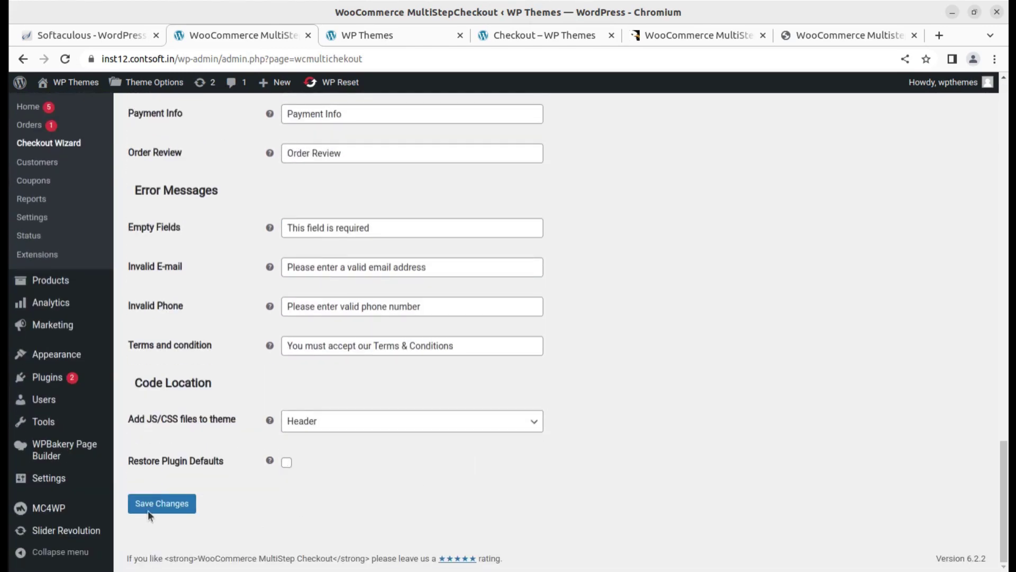
{"action": "left_click", "coordinate": [149, 508]}
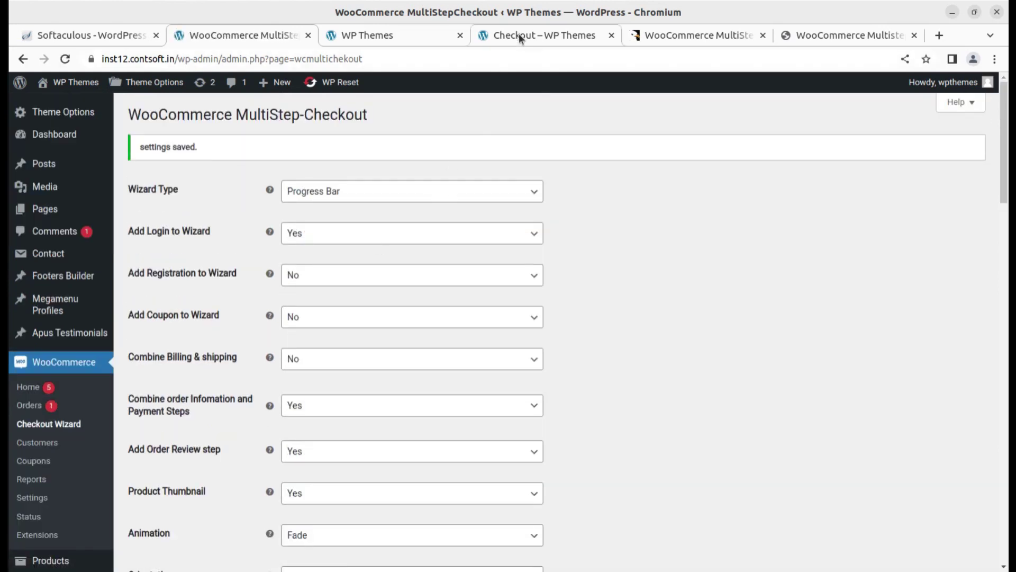
Reload the storefront checkout page to view the new progress-bar wizard.
{"action": "left_click", "coordinate": [519, 33]}
{"action": "left_click", "coordinate": [65, 59]}
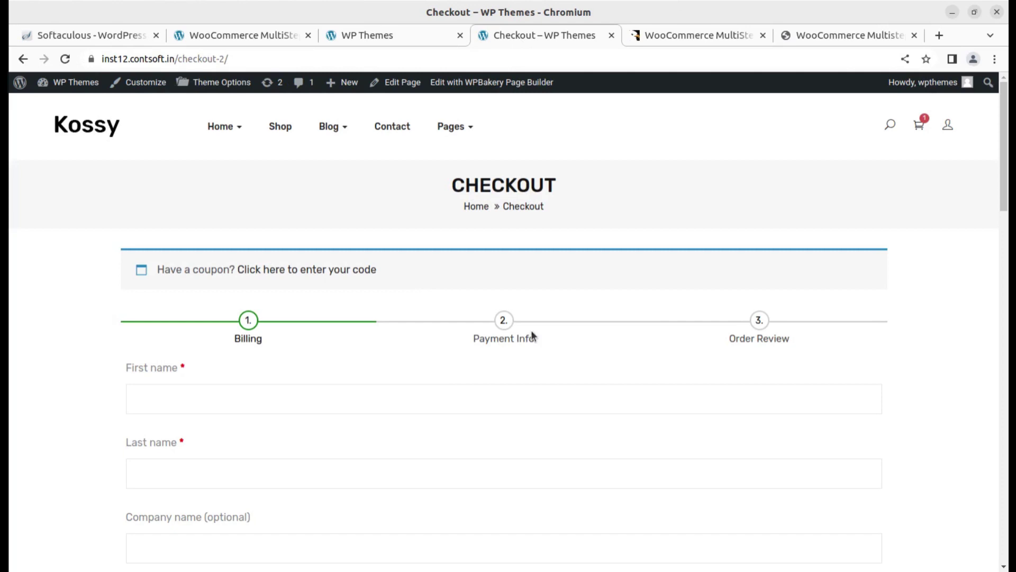
{"action": "scroll", "coordinate": [755, 315], "scroll_direction": "down", "scroll_amount": 5}
{"action": "scroll", "coordinate": [550, 329], "scroll_direction": "up", "scroll_amount": 5}
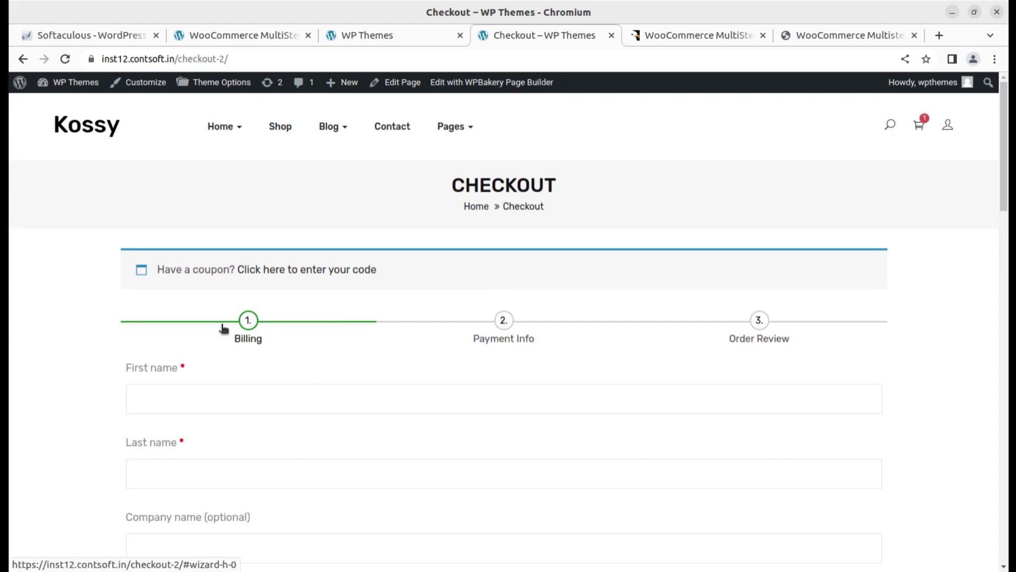
{"action": "scroll", "coordinate": [265, 348], "scroll_direction": "down", "scroll_amount": 3}
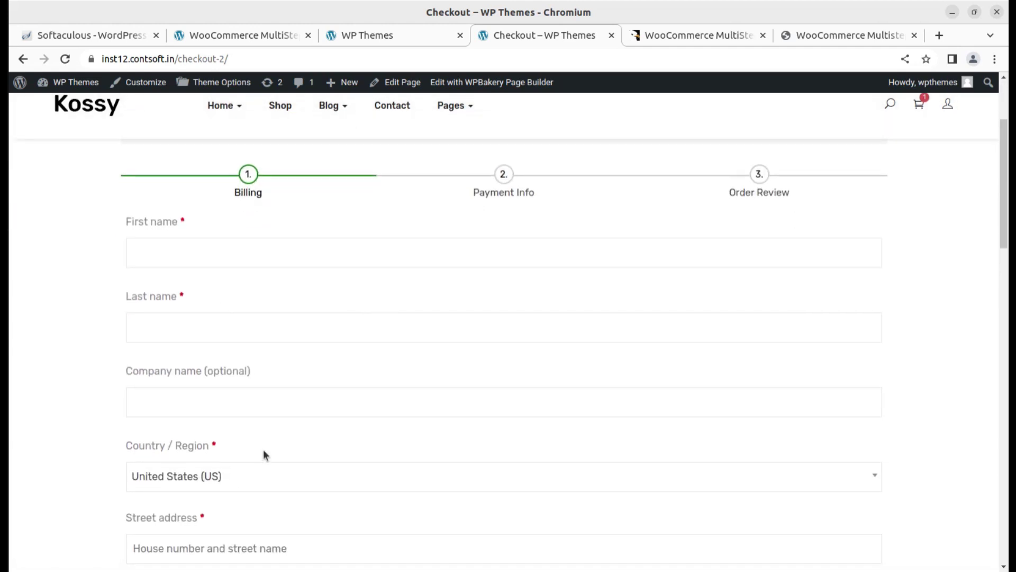
{"action": "scroll", "coordinate": [263, 452], "scroll_direction": "down", "scroll_amount": 6}
{"action": "scroll", "coordinate": [268, 453], "scroll_direction": "up", "scroll_amount": 3}
{"action": "scroll", "coordinate": [266, 449], "scroll_direction": "up", "scroll_amount": 6}
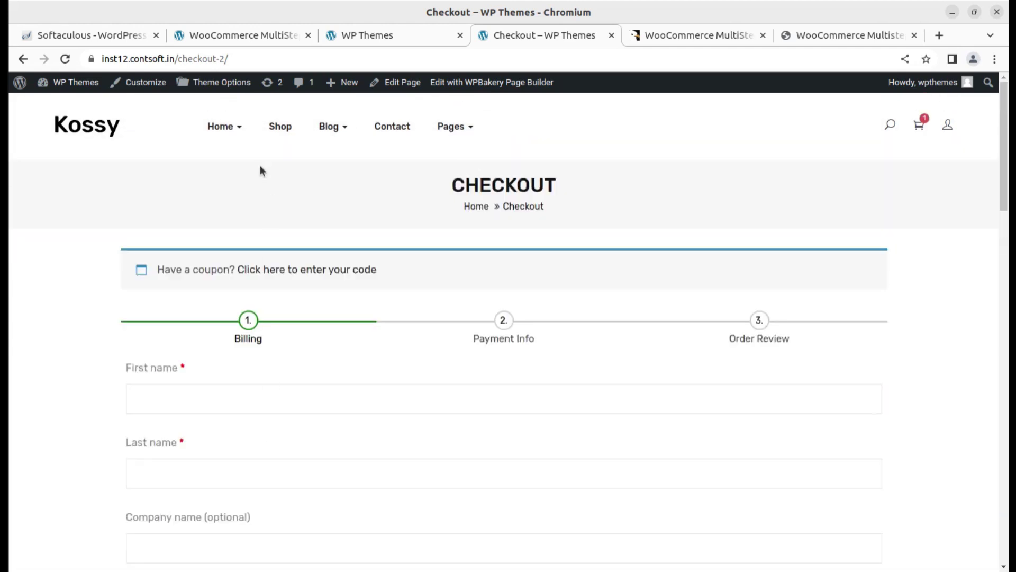
{"action": "left_click", "coordinate": [244, 35]}
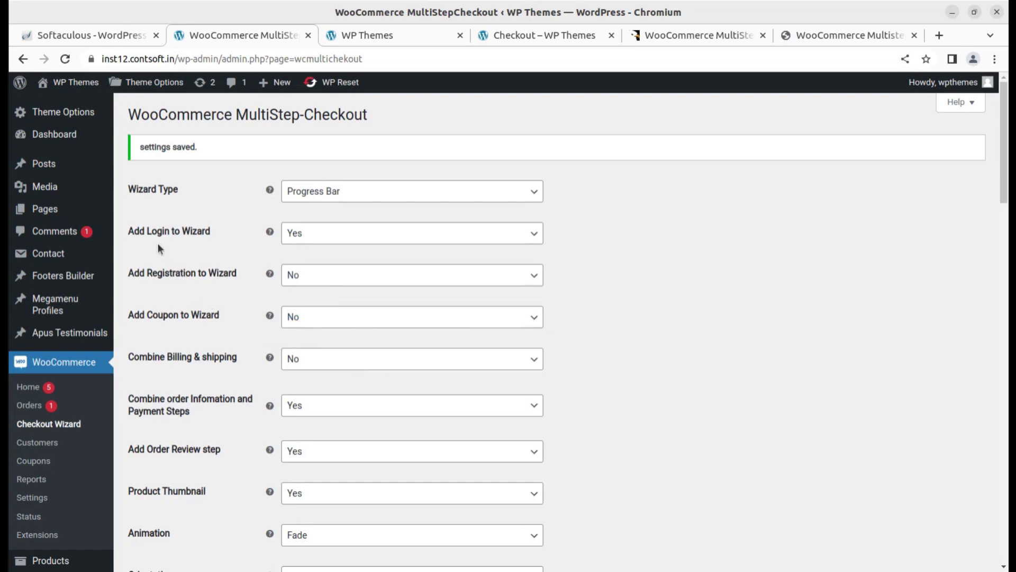
Set Add Login to Wizard to No and save the checkout wizard settings.
{"action": "left_click", "coordinate": [400, 239]}
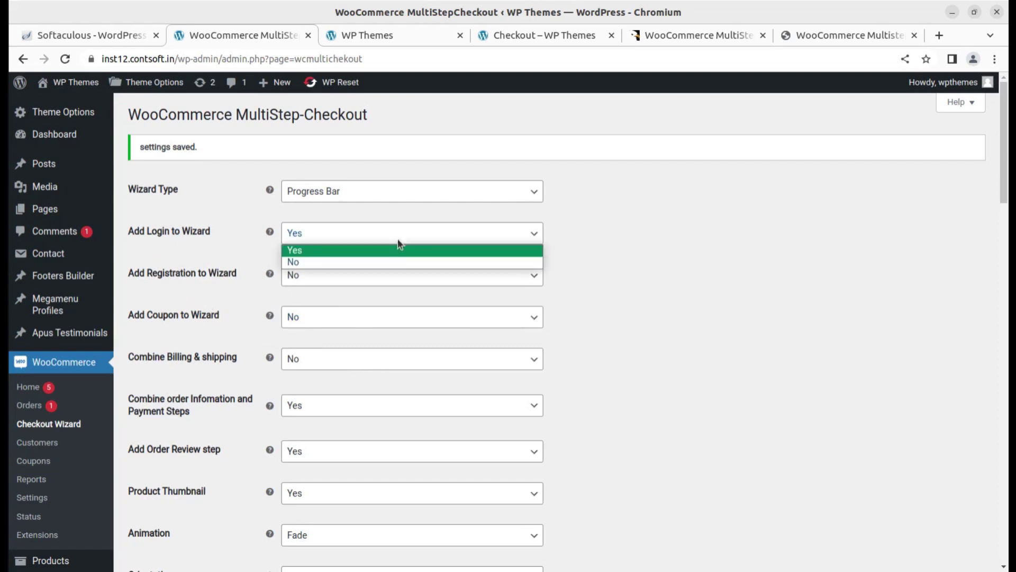
{"action": "left_click", "coordinate": [400, 243]}
{"action": "left_click", "coordinate": [399, 239]}
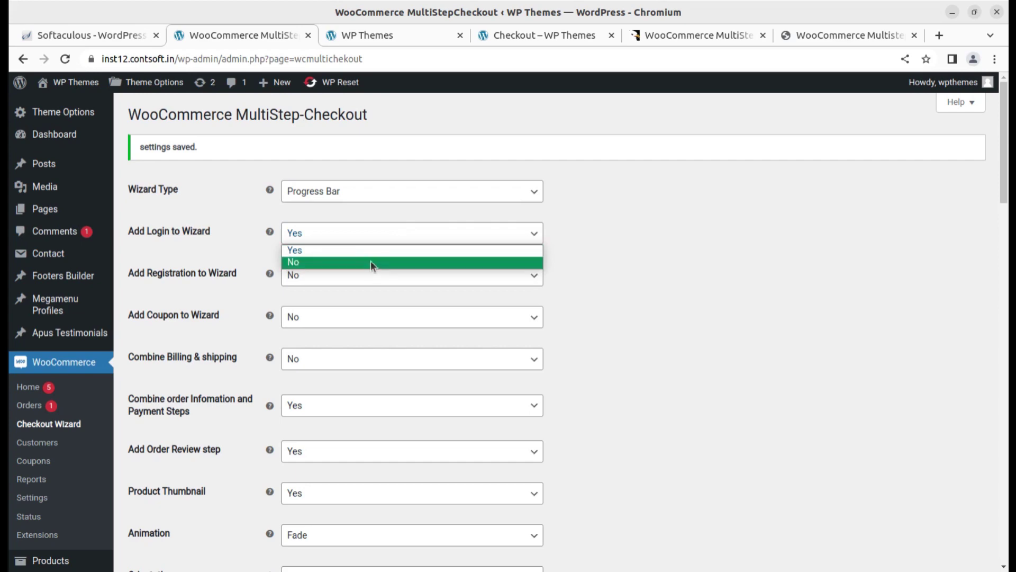
{"action": "left_click", "coordinate": [370, 261]}
{"action": "scroll", "coordinate": [615, 348], "scroll_direction": "down", "scroll_amount": 20}
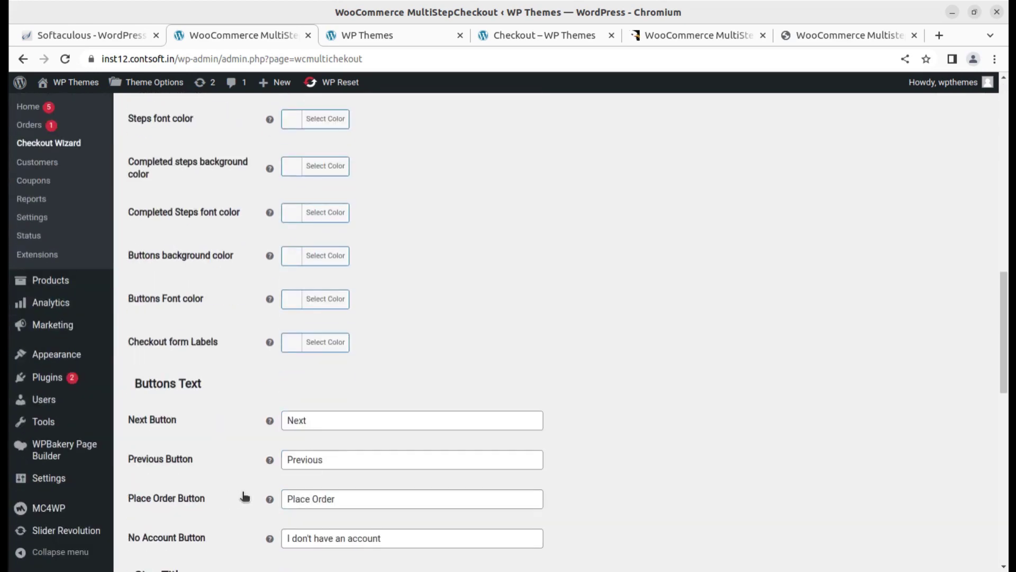
{"action": "scroll", "coordinate": [177, 509], "scroll_direction": "down", "scroll_amount": 5}
{"action": "left_click", "coordinate": [180, 512]}
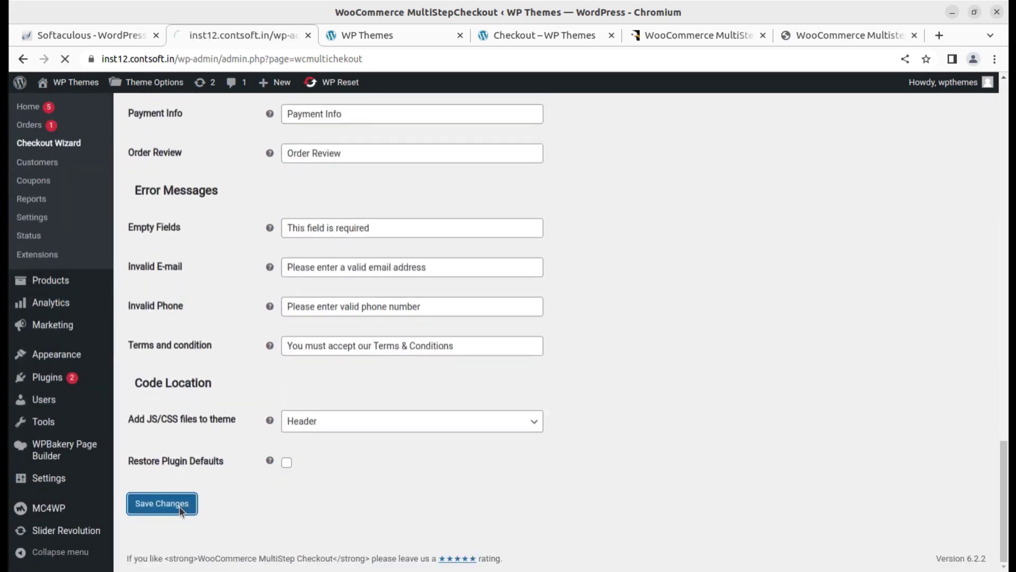
Reload the storefront checkout and try advancing the form to the next step.
{"action": "left_click", "coordinate": [479, 38]}
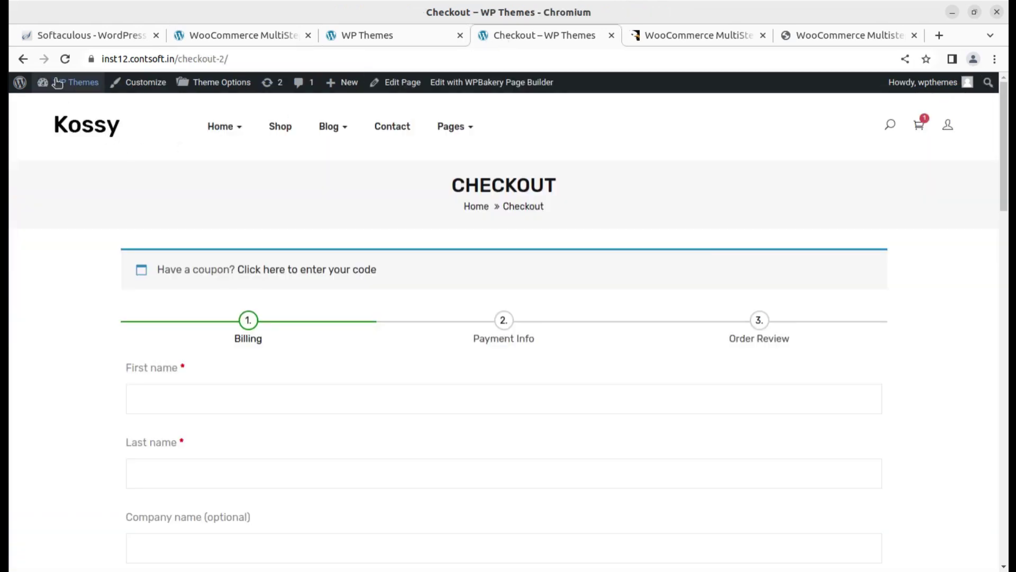
{"action": "left_click", "coordinate": [61, 60]}
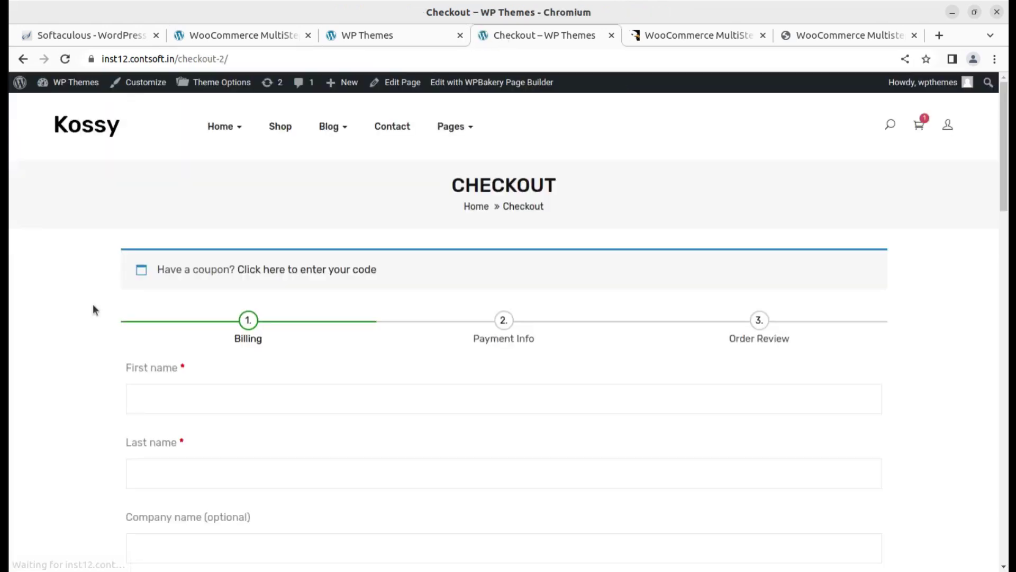
{"action": "scroll", "coordinate": [519, 422], "scroll_direction": "down", "scroll_amount": 15}
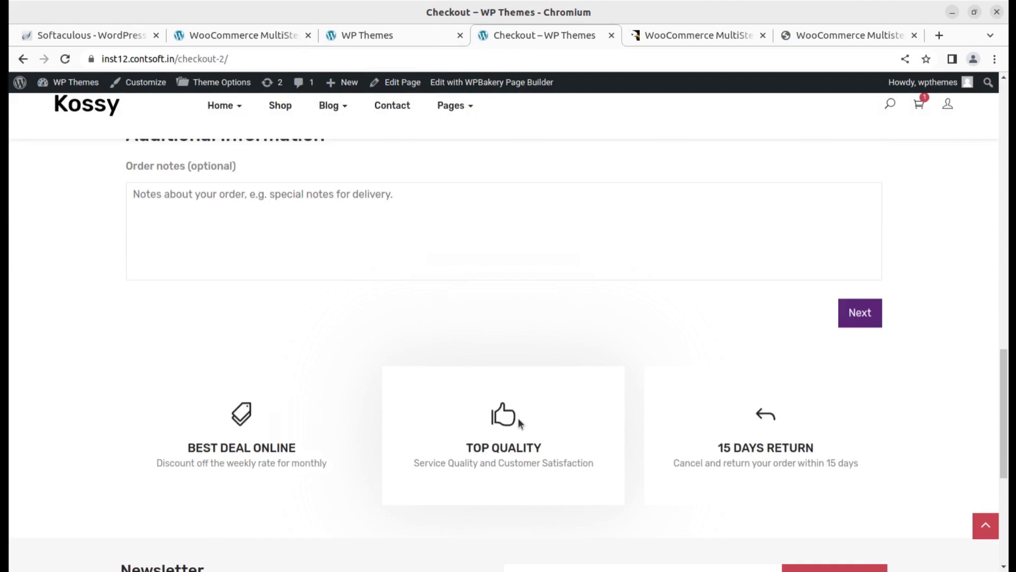
{"action": "left_click", "coordinate": [853, 317]}
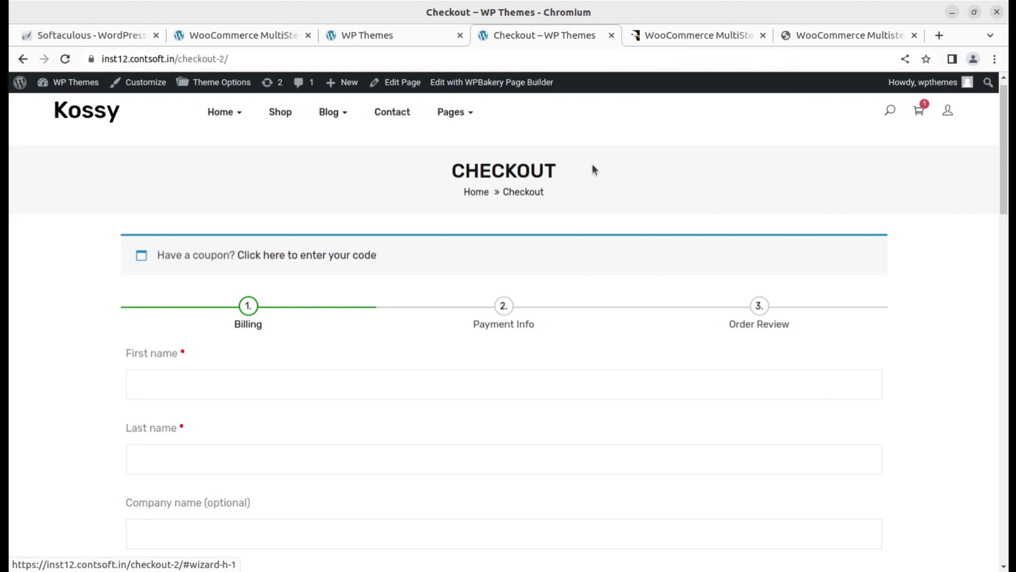
{"action": "left_click", "coordinate": [662, 38]}
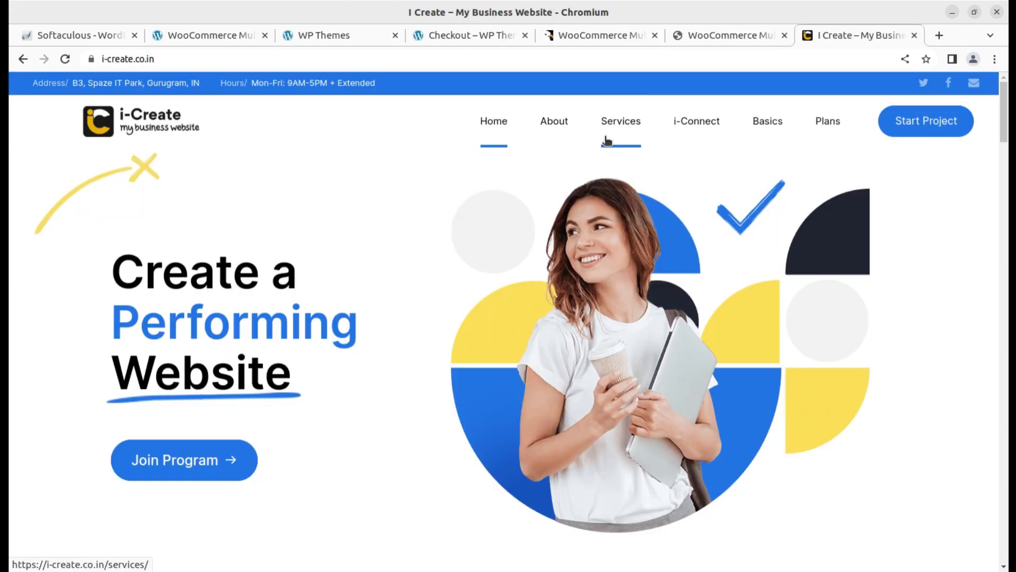
Browse the i-Create homepage, then go back to the Kossy checkout with its progress-bar steps.
{"action": "scroll", "coordinate": [594, 237], "scroll_direction": "down", "scroll_amount": 3}
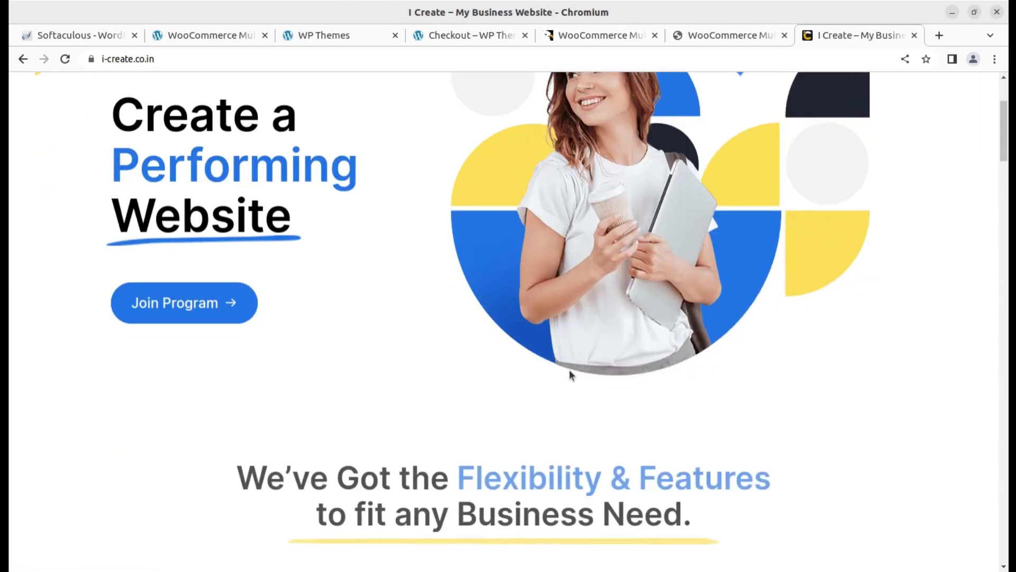
{"action": "scroll", "coordinate": [570, 373], "scroll_direction": "down", "scroll_amount": 4}
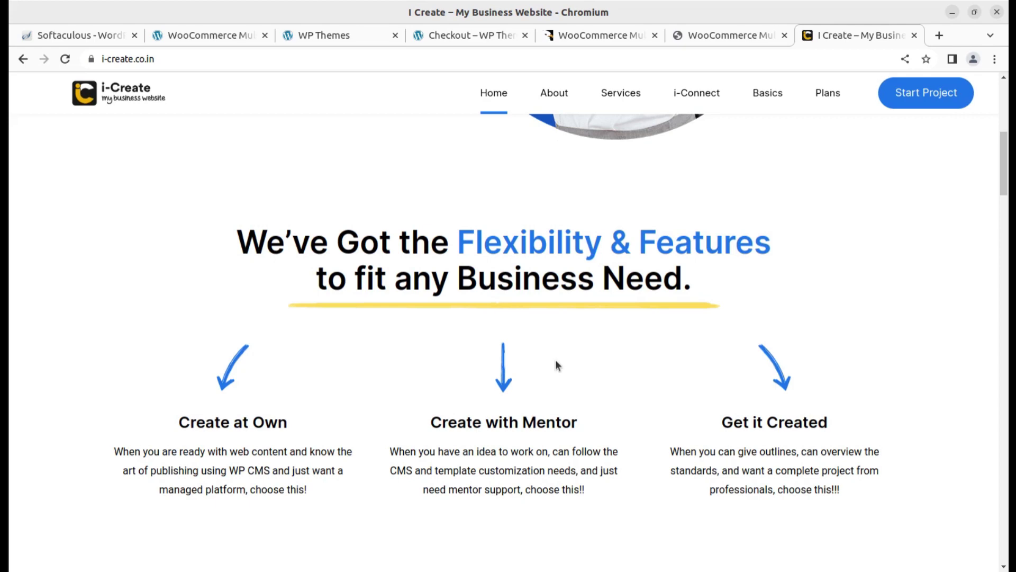
{"action": "scroll", "coordinate": [555, 360], "scroll_direction": "up", "scroll_amount": 7}
{"action": "left_click", "coordinate": [452, 35]}
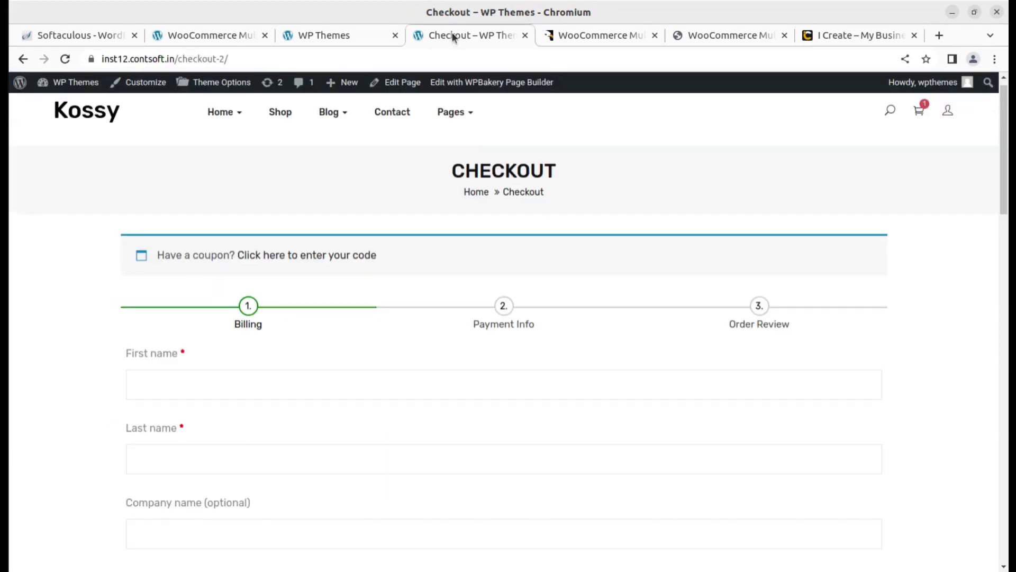
{"action": "scroll", "coordinate": [408, 291], "scroll_direction": "up", "scroll_amount": 1}
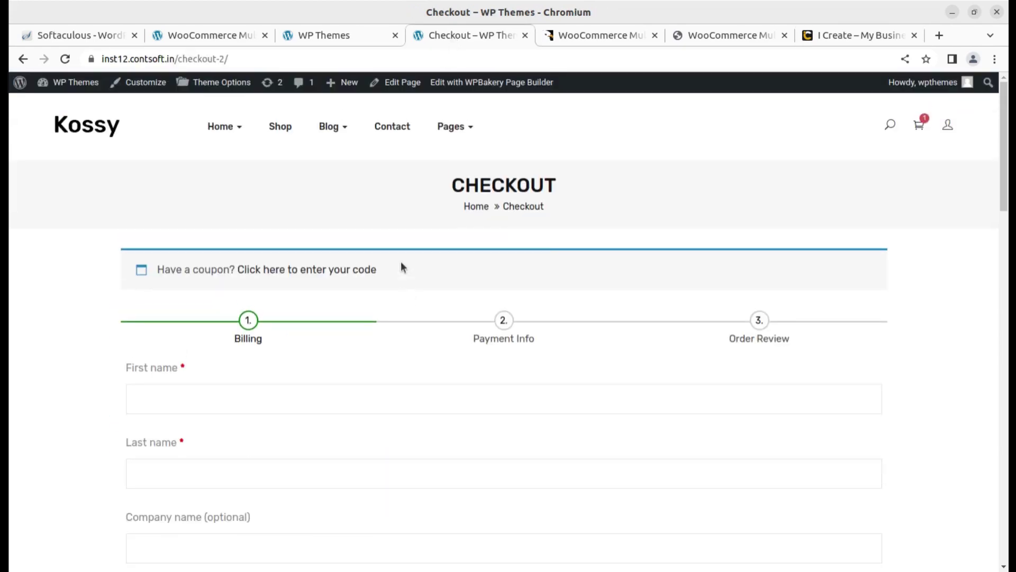